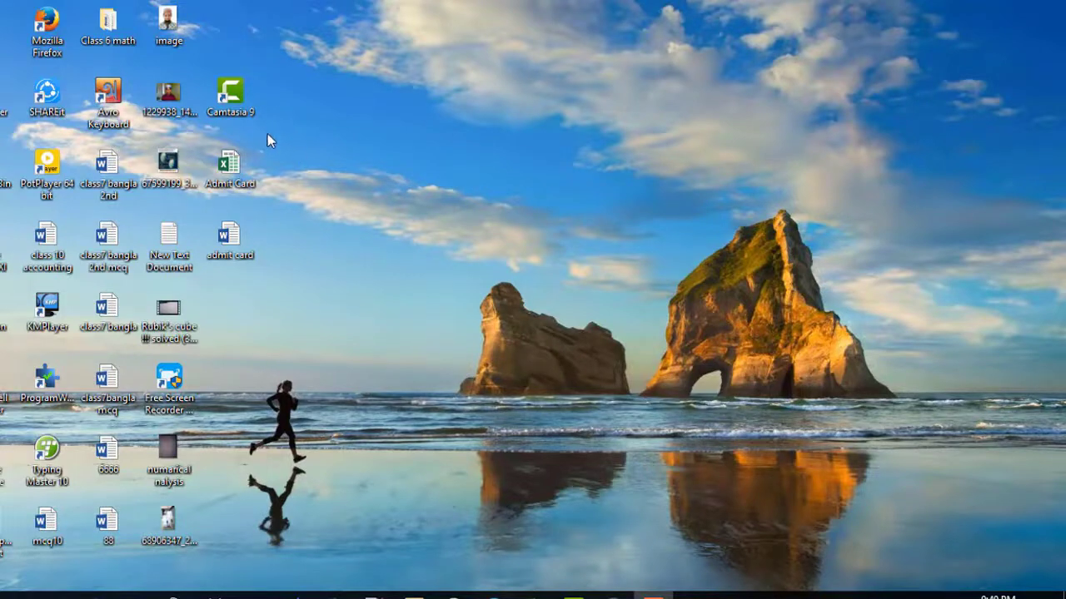
Move the Admit Card workbook and admit card document together to the middle of the desktop.
drag(267, 134, 228, 262)
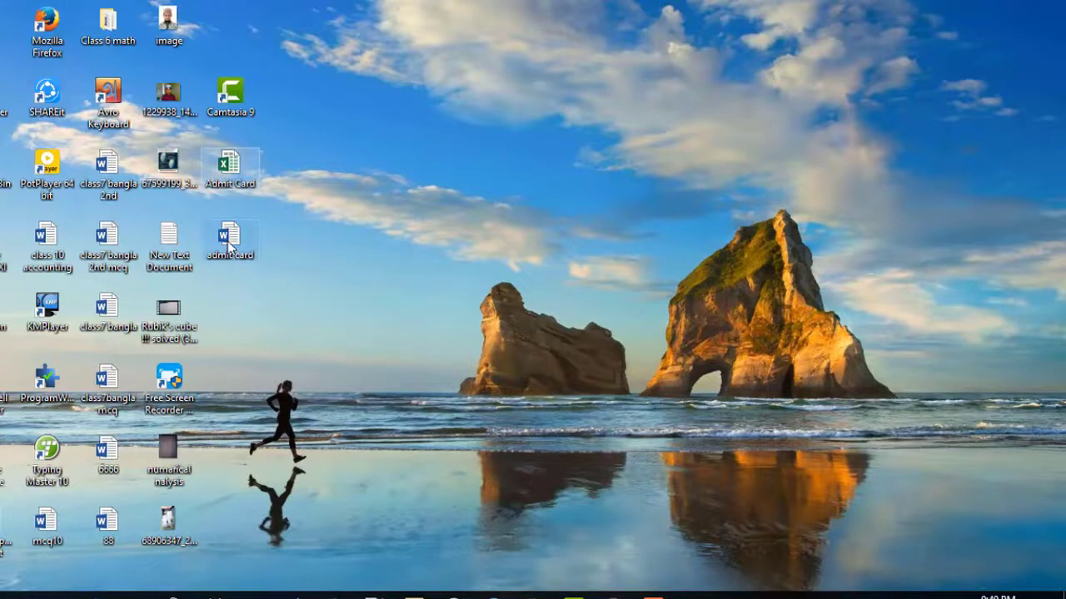
drag(229, 246, 537, 246)
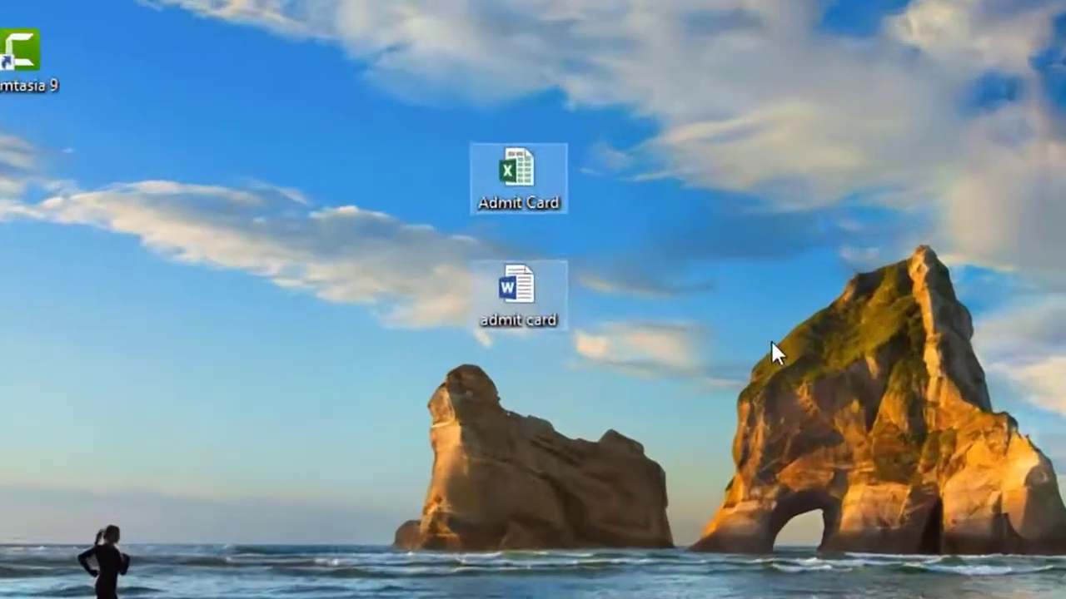
click(770, 339)
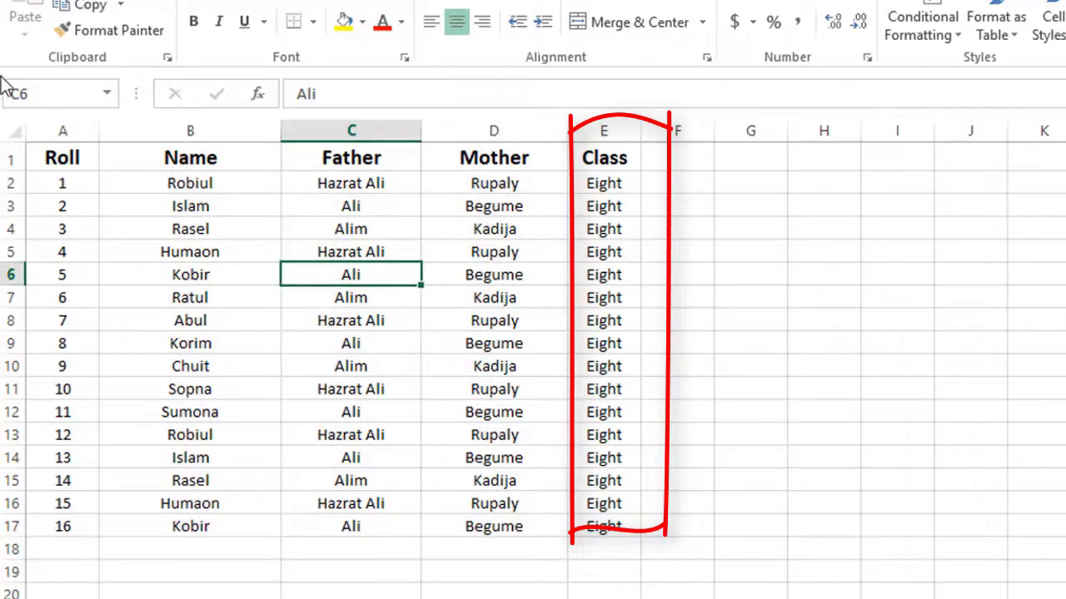
Review the 16-student list, then give header row A1:E1 (Roll to Class) the Check Cell style.
click(80, 532)
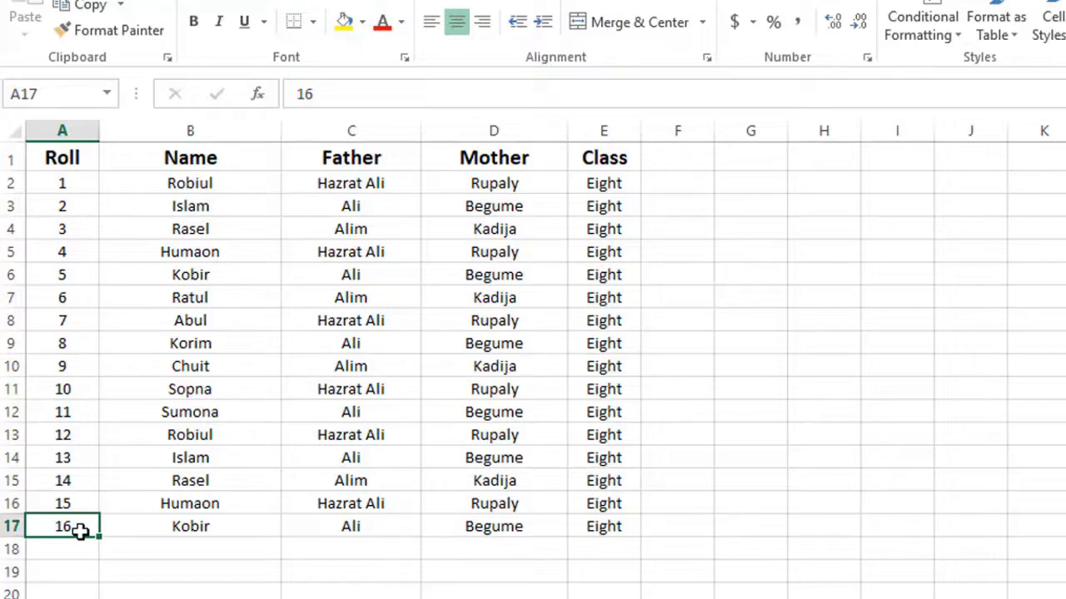
click(407, 351)
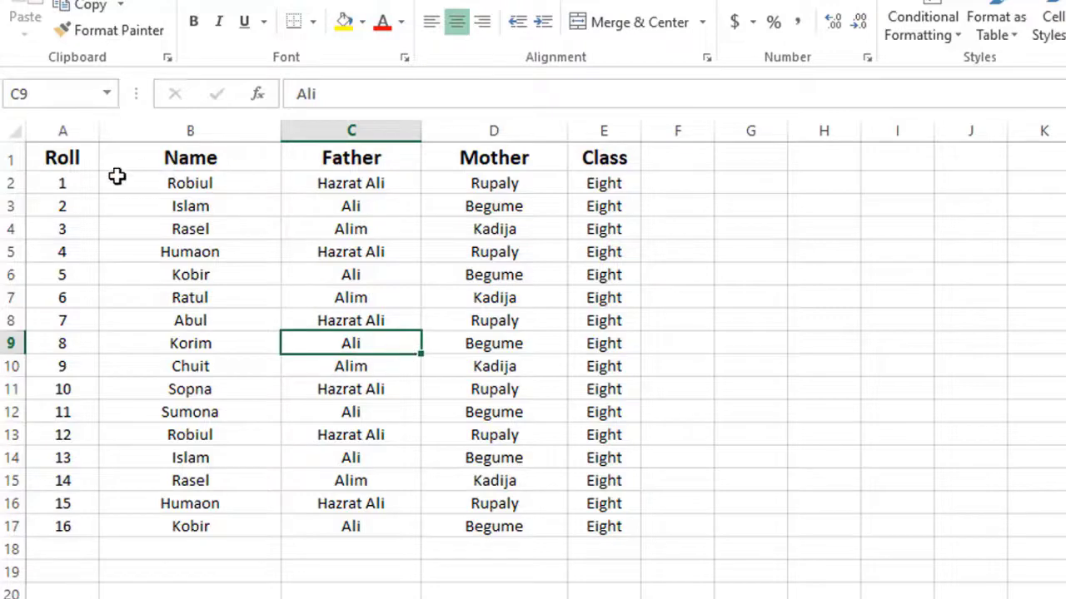
click(47, 162)
drag(48, 163, 602, 157)
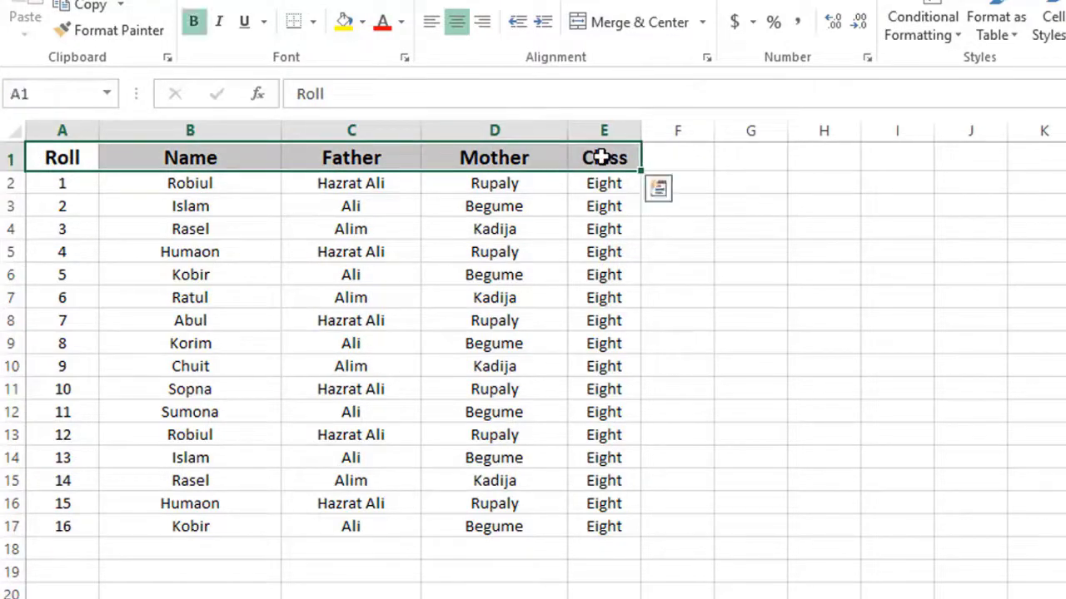
click(1057, 33)
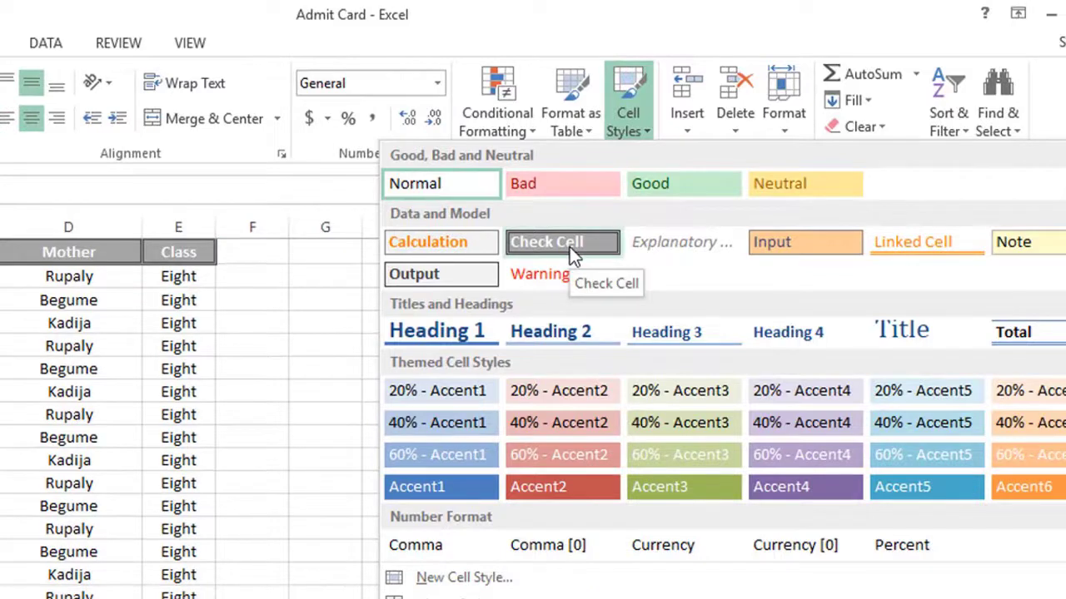
click(570, 247)
click(518, 249)
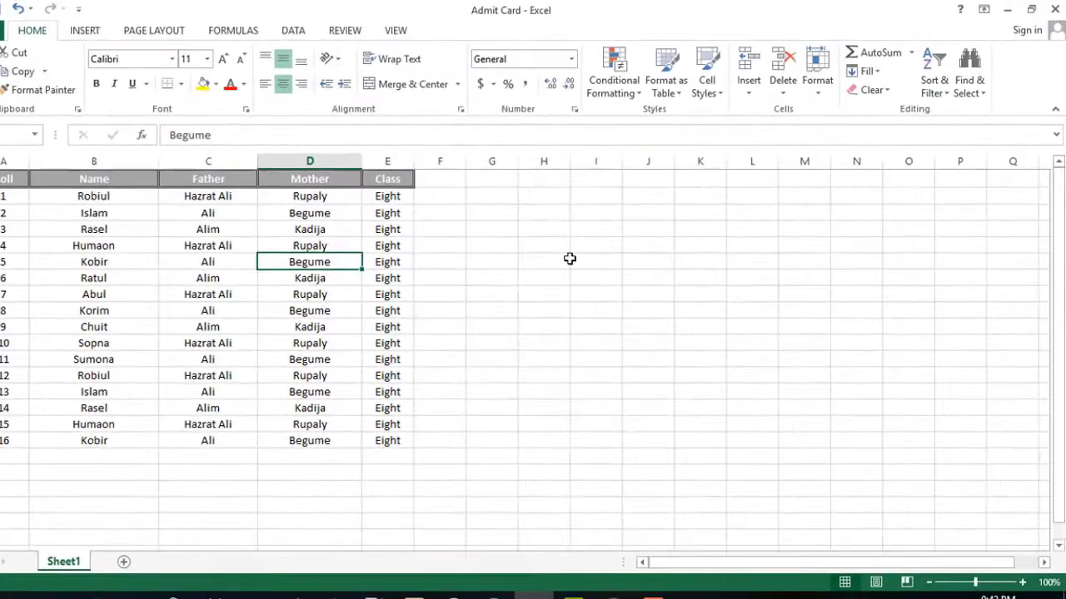
click(75, 217)
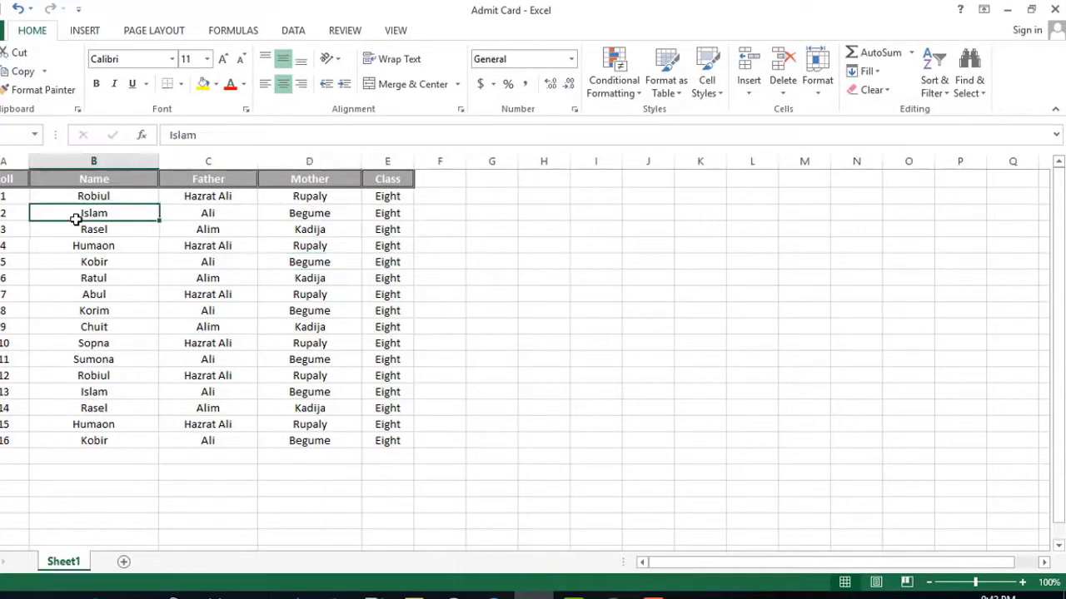
Close the Admit Card workbook and switch to the admit card document in Word.
click(1059, 9)
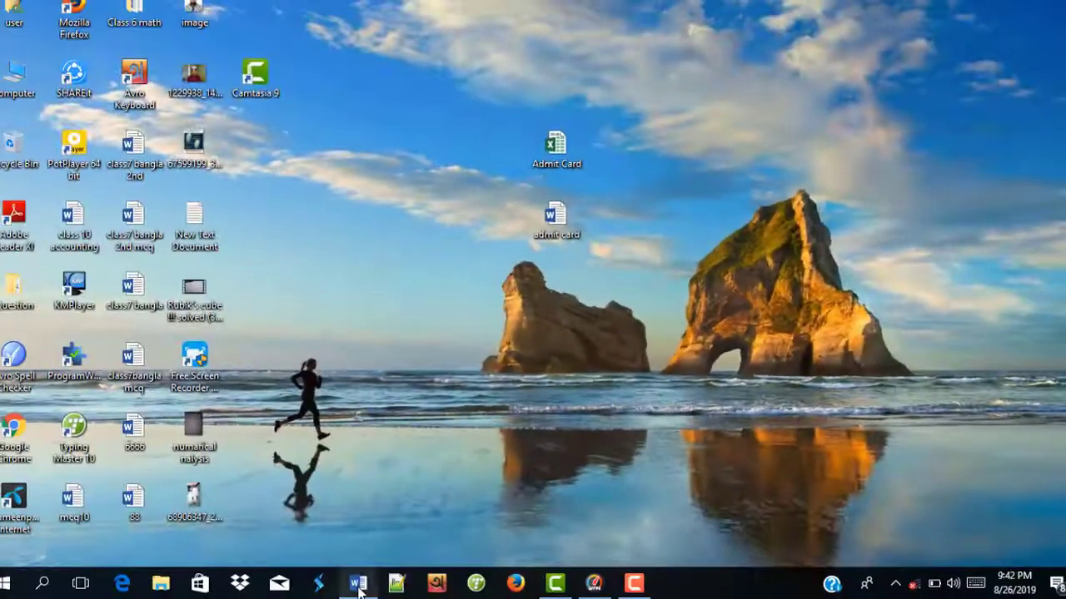
click(358, 584)
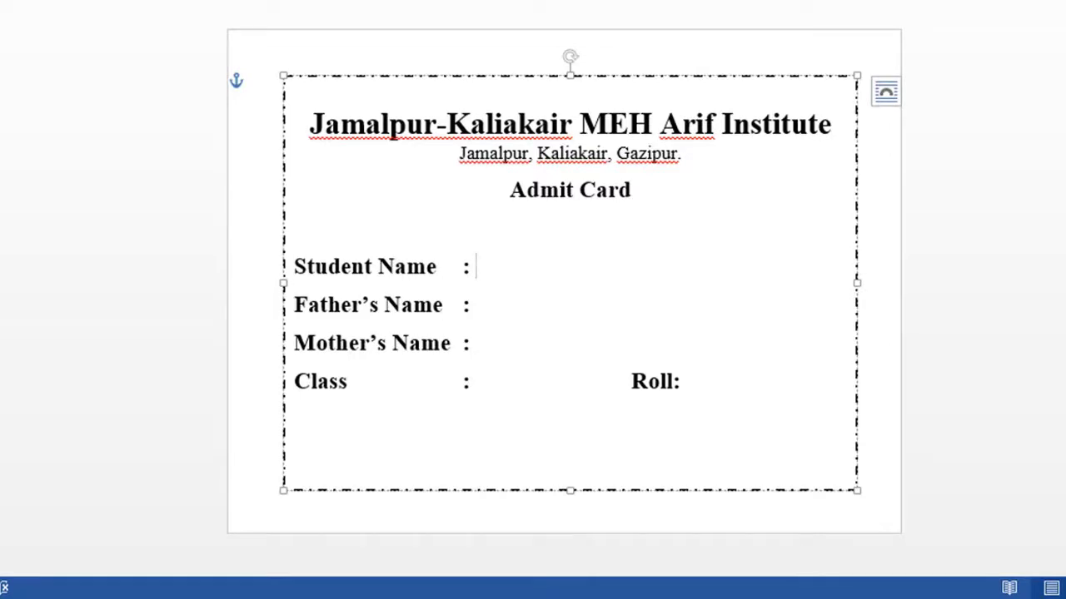
Set the admit card page to a custom paper size of 8" width by 6" height.
click(275, 258)
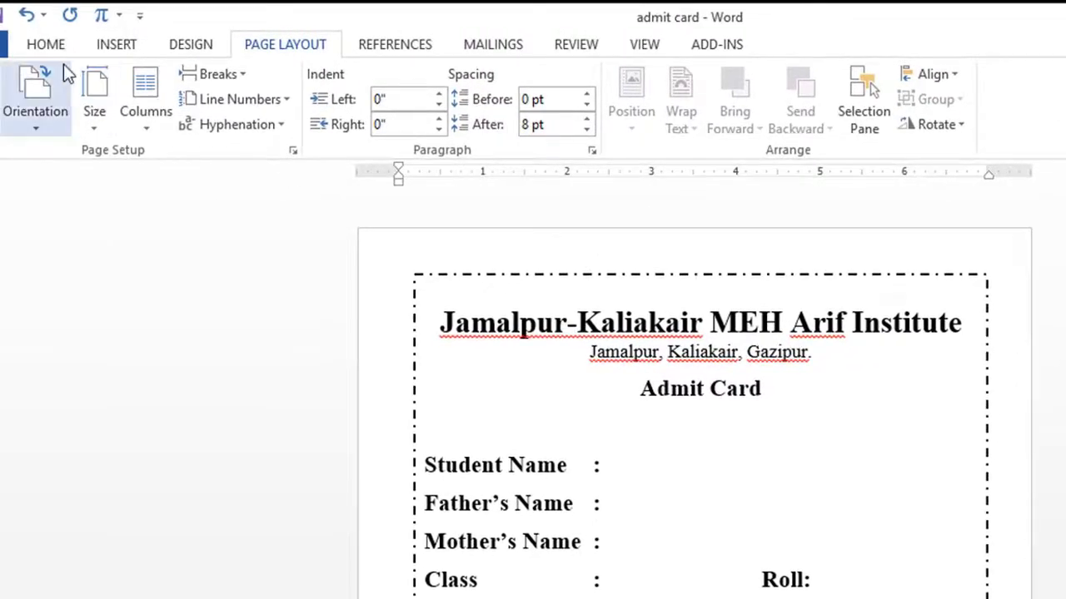
click(56, 48)
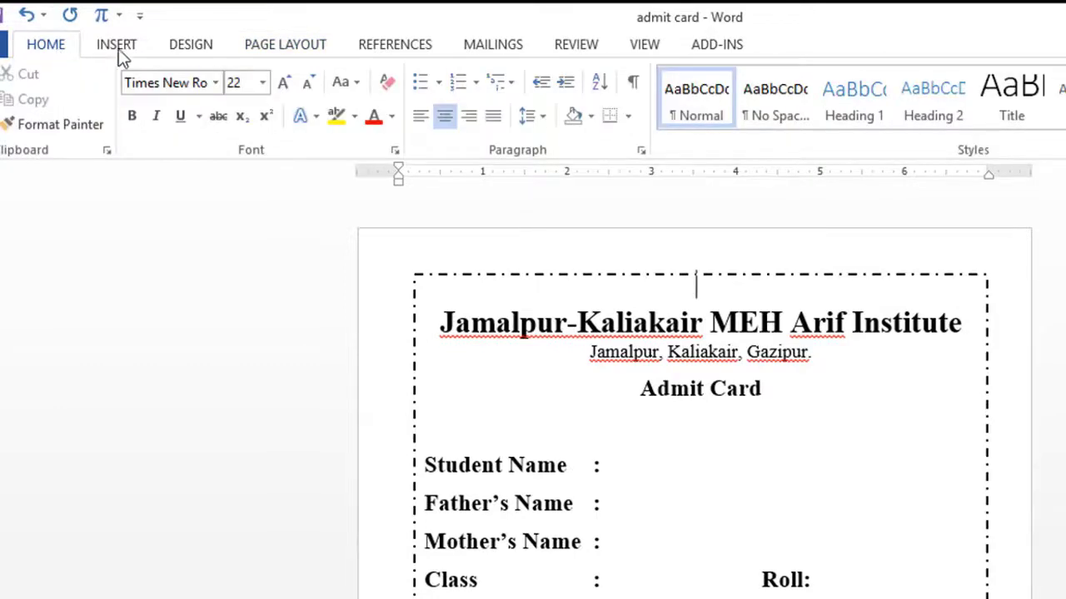
click(301, 53)
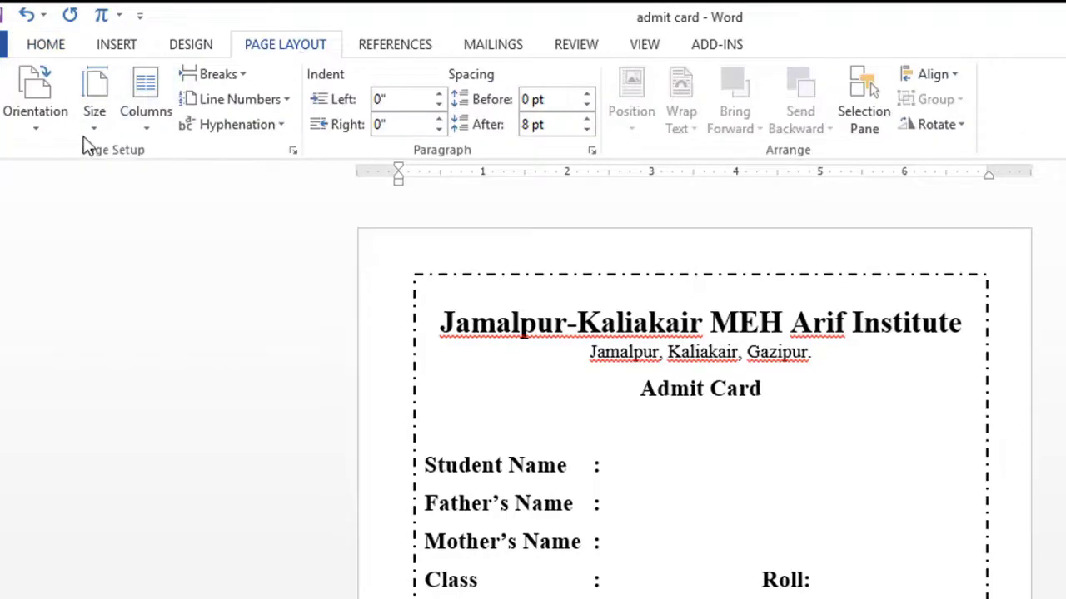
click(102, 116)
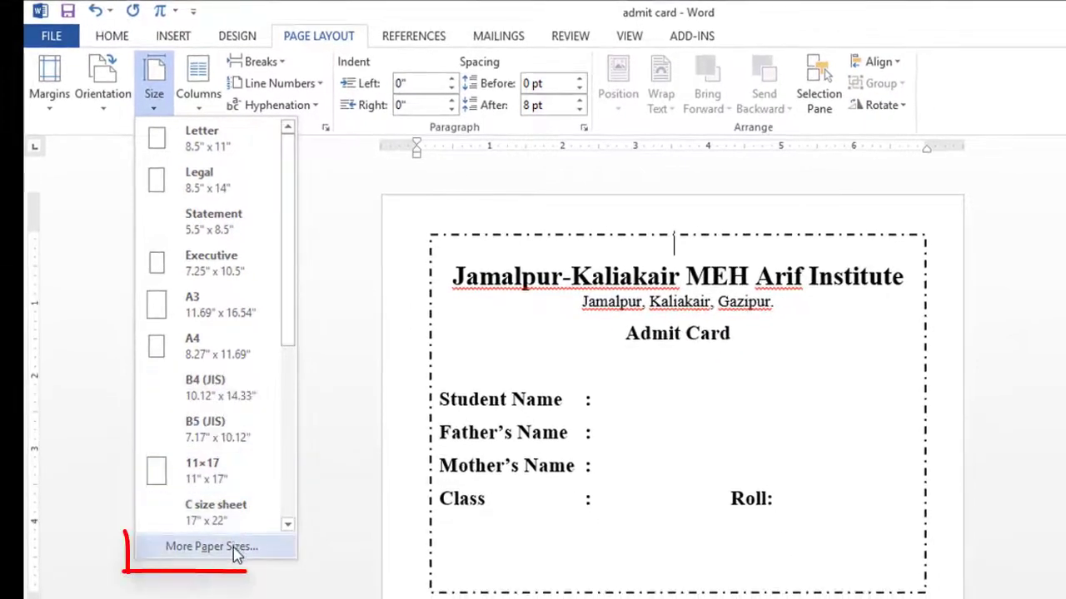
click(234, 549)
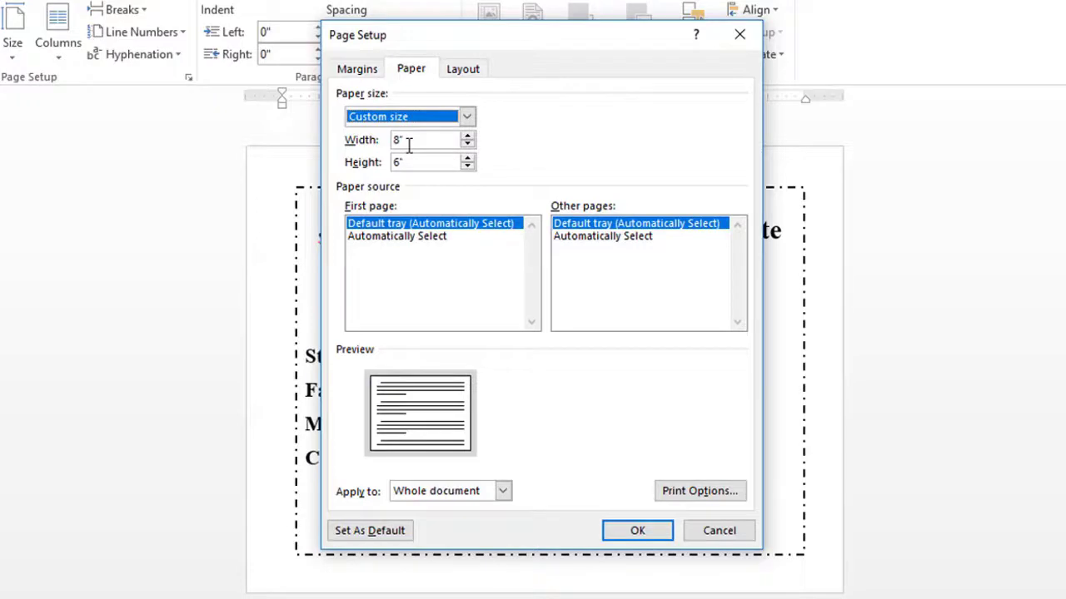
click(614, 537)
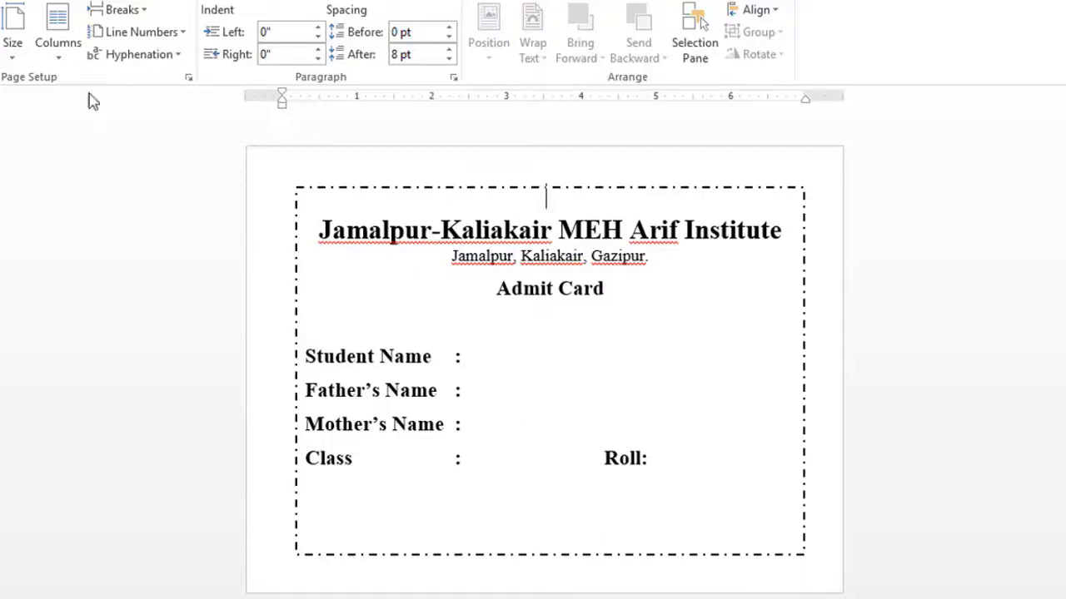
click(15, 50)
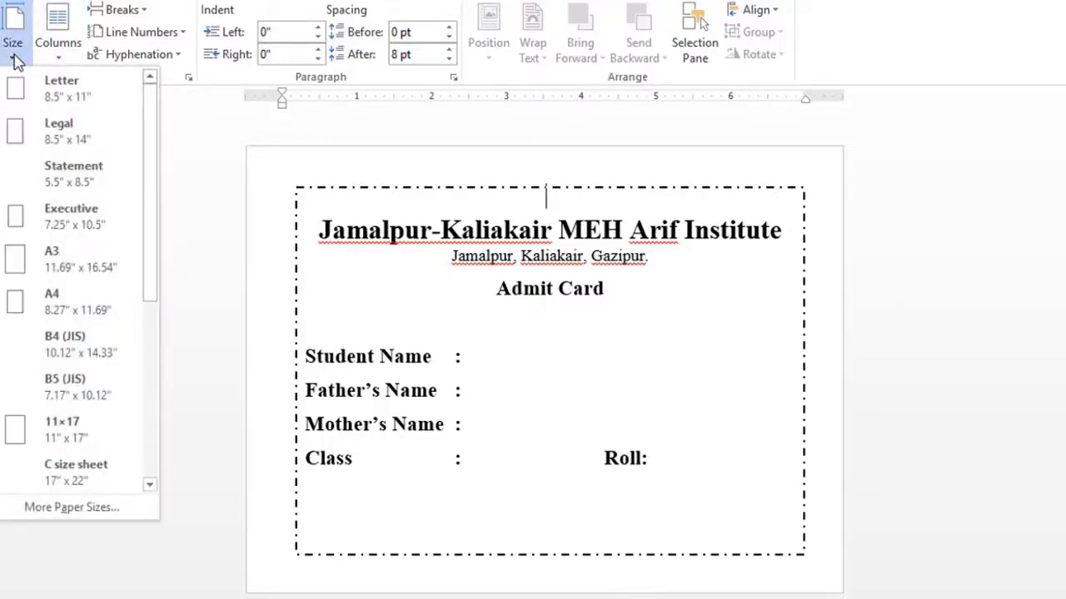
click(72, 507)
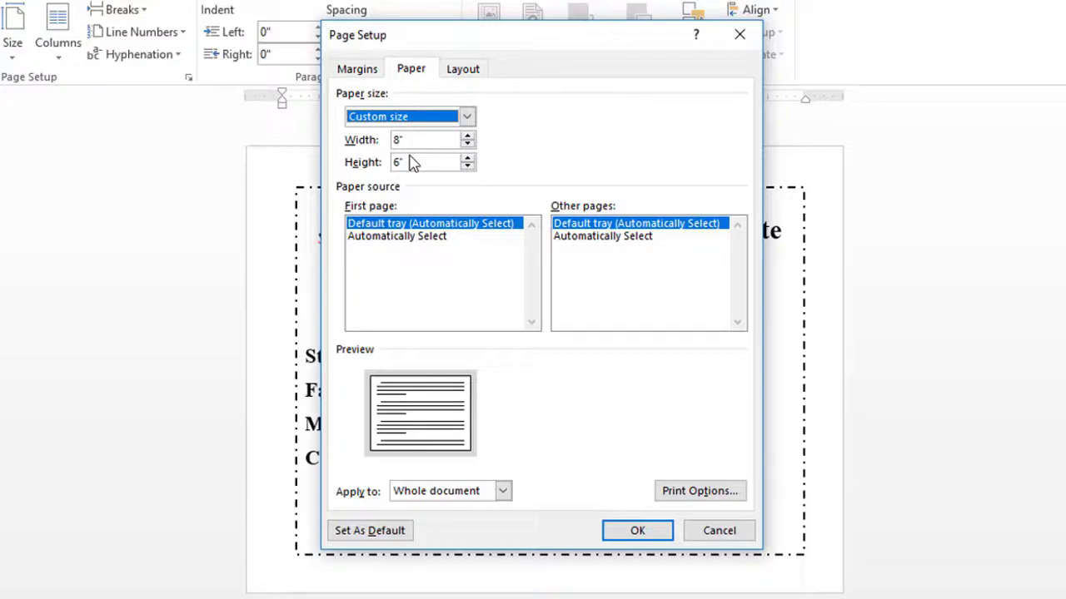
click(633, 535)
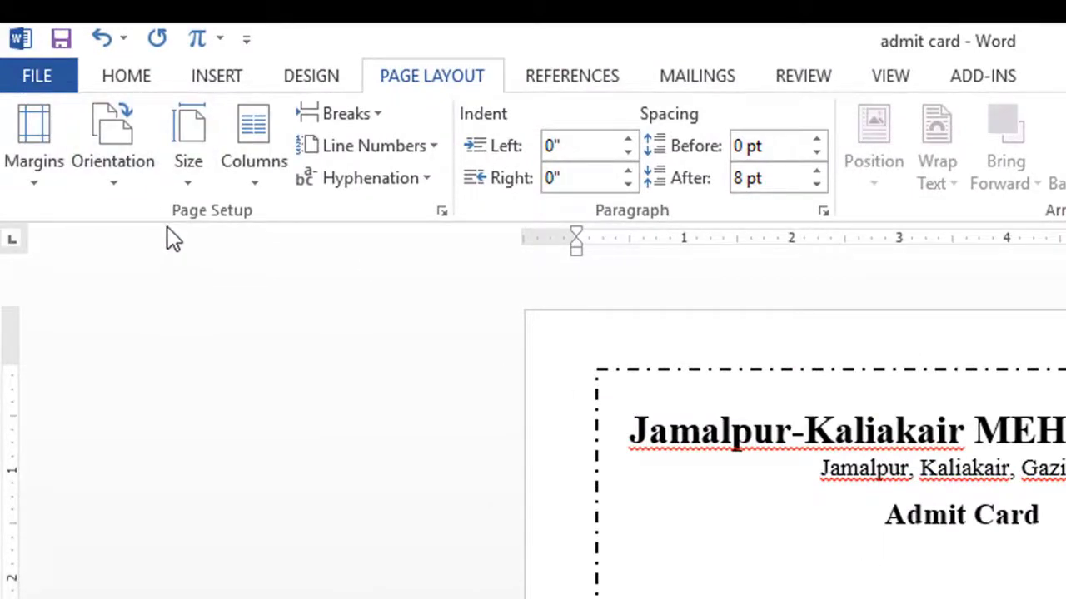
Turn the admit card page to landscape with Narrow half-inch margins.
click(118, 176)
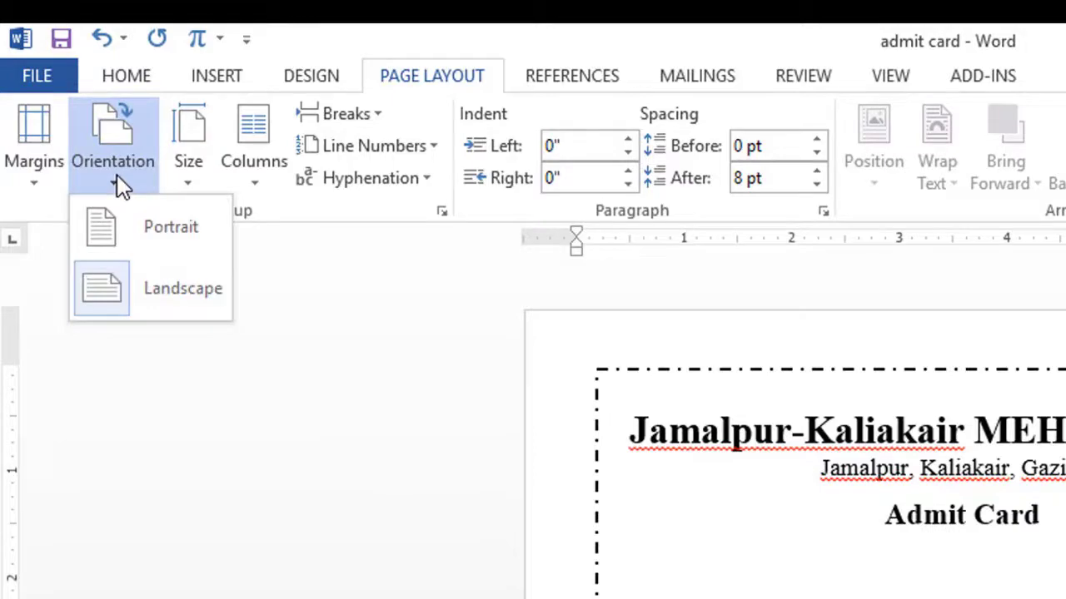
click(402, 235)
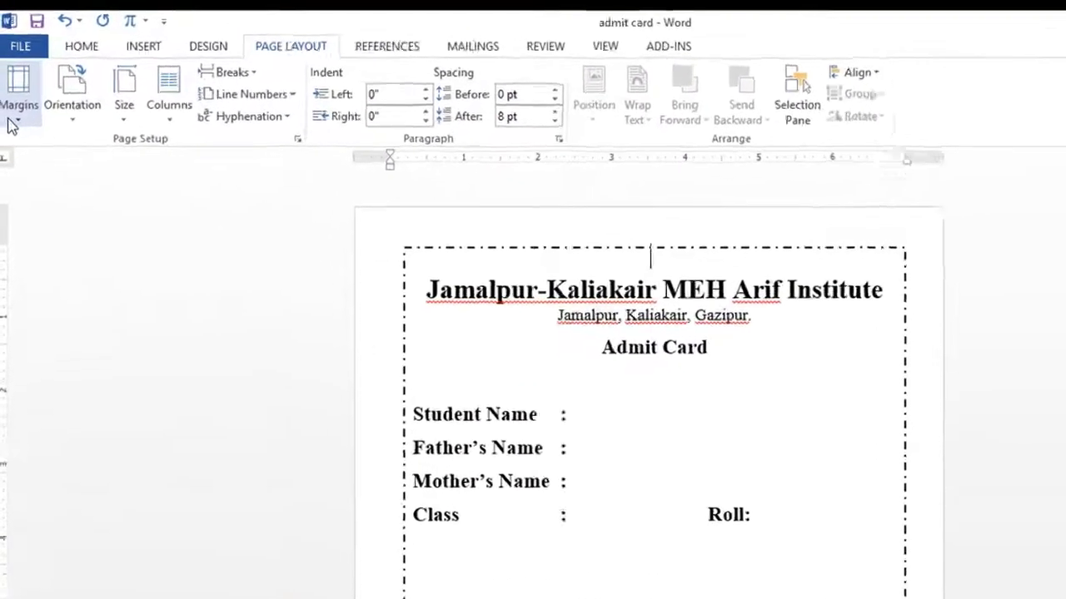
click(11, 123)
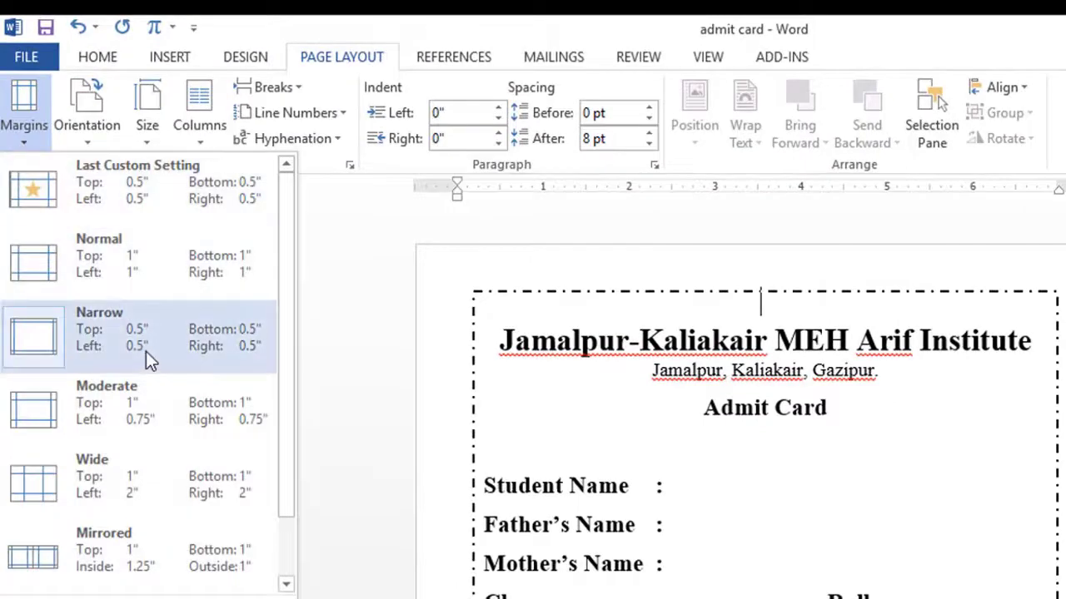
click(146, 351)
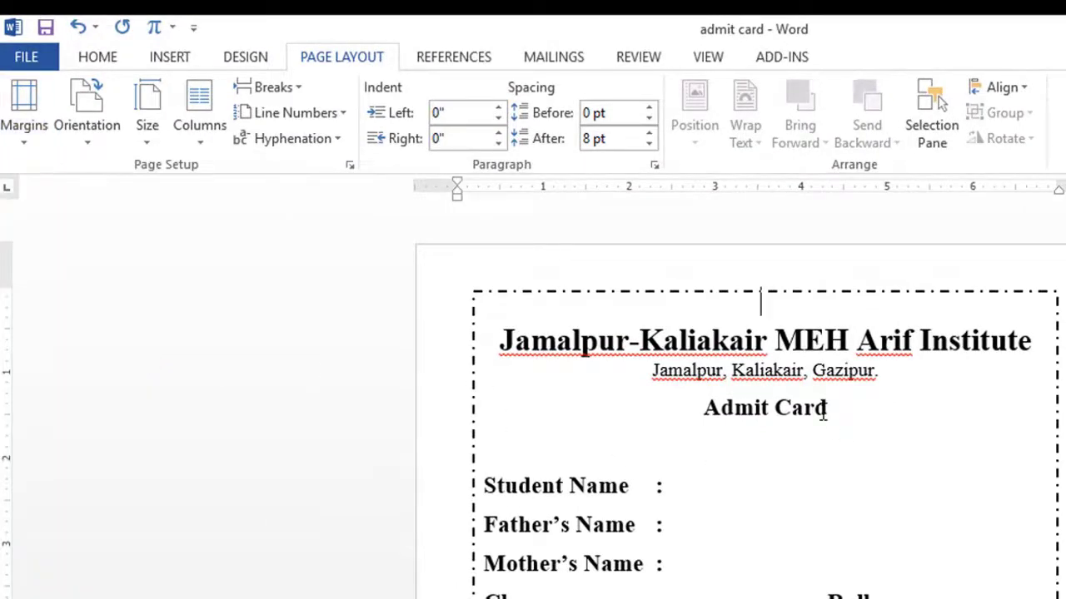
Save the admit card document with Ctrl+S.
click(759, 370)
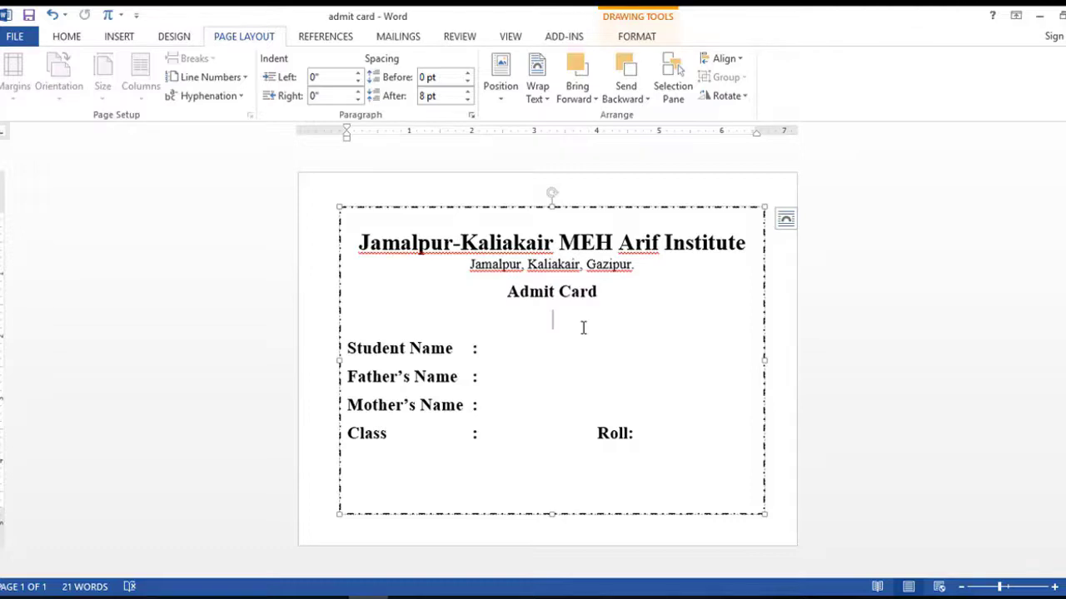
key(ctrl+s)
click(514, 350)
Use Sheet1$ of the Desktop 'Admit Card' workbook as the existing mail-merge recipient list.
click(411, 41)
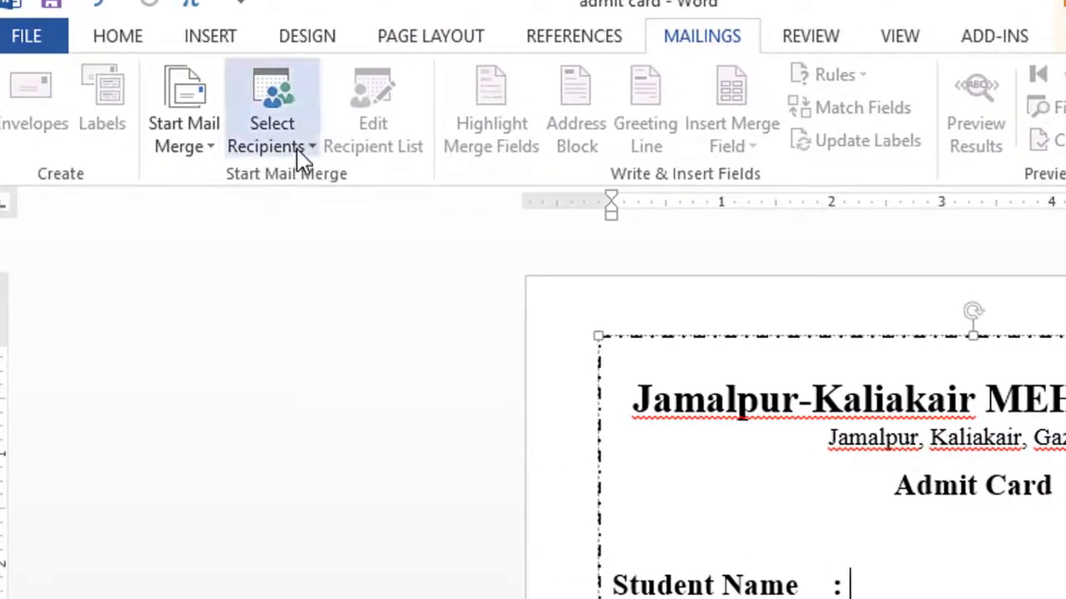
click(300, 157)
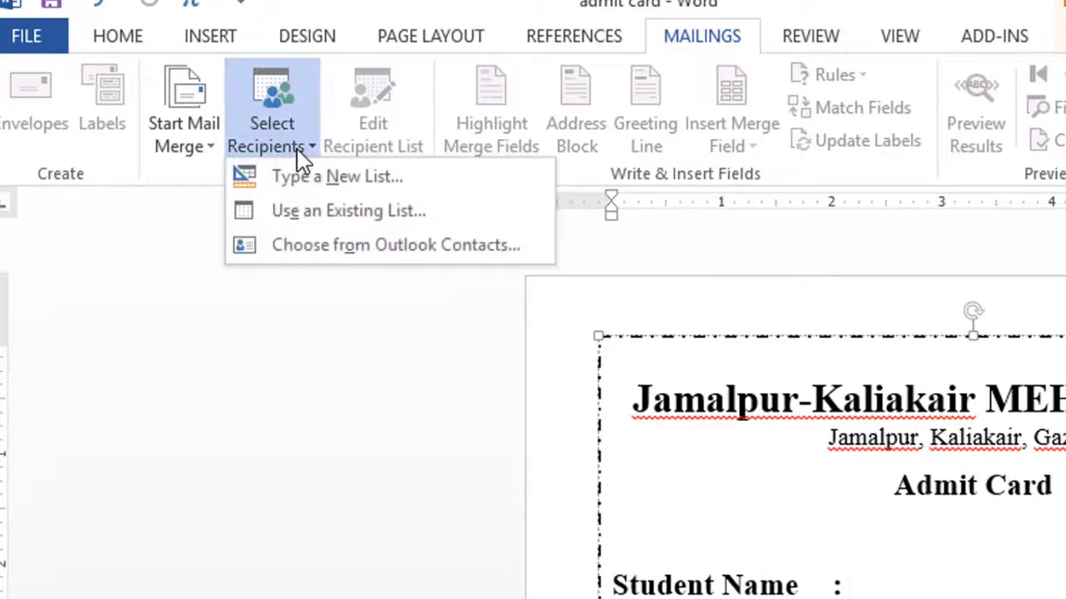
click(308, 212)
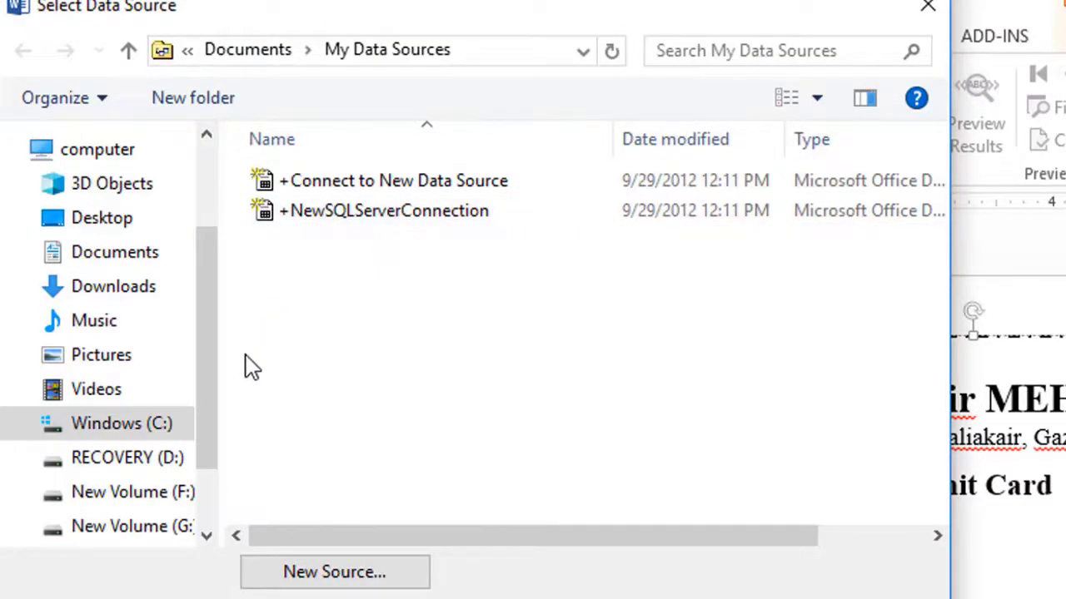
click(108, 222)
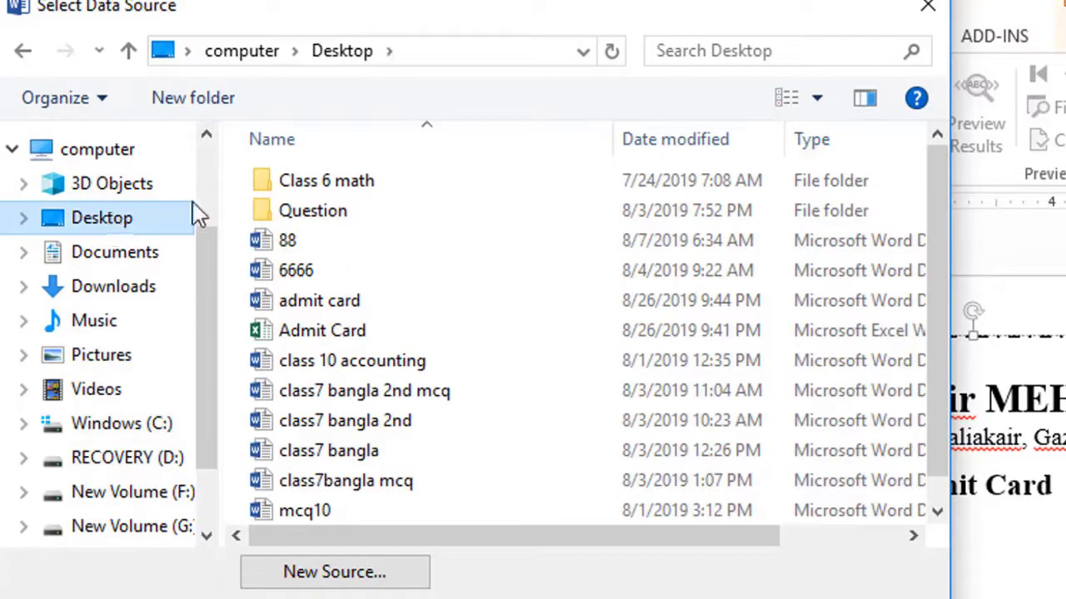
click(400, 337)
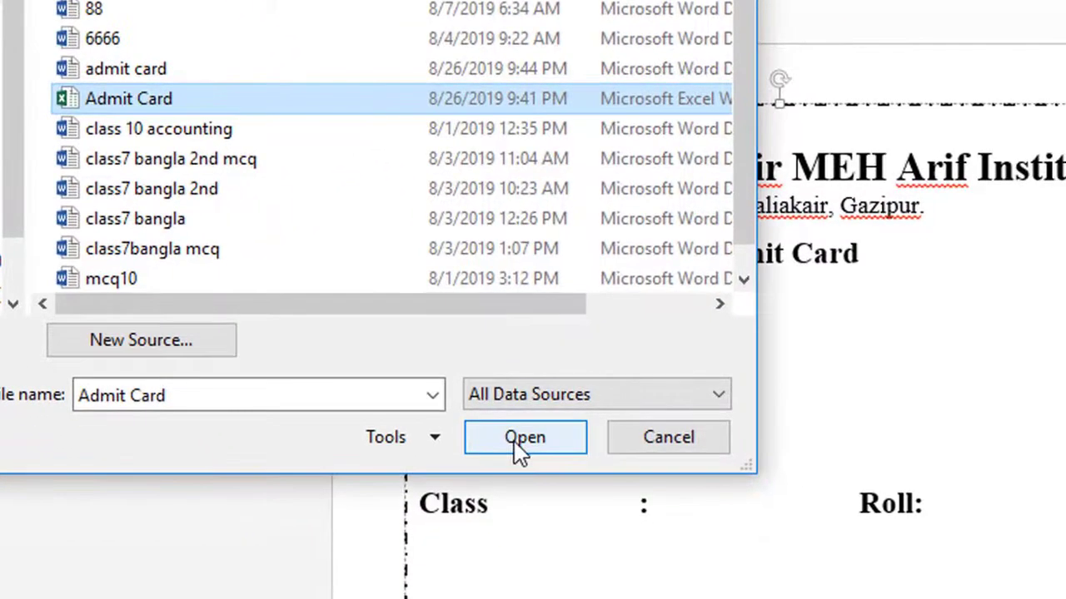
click(518, 450)
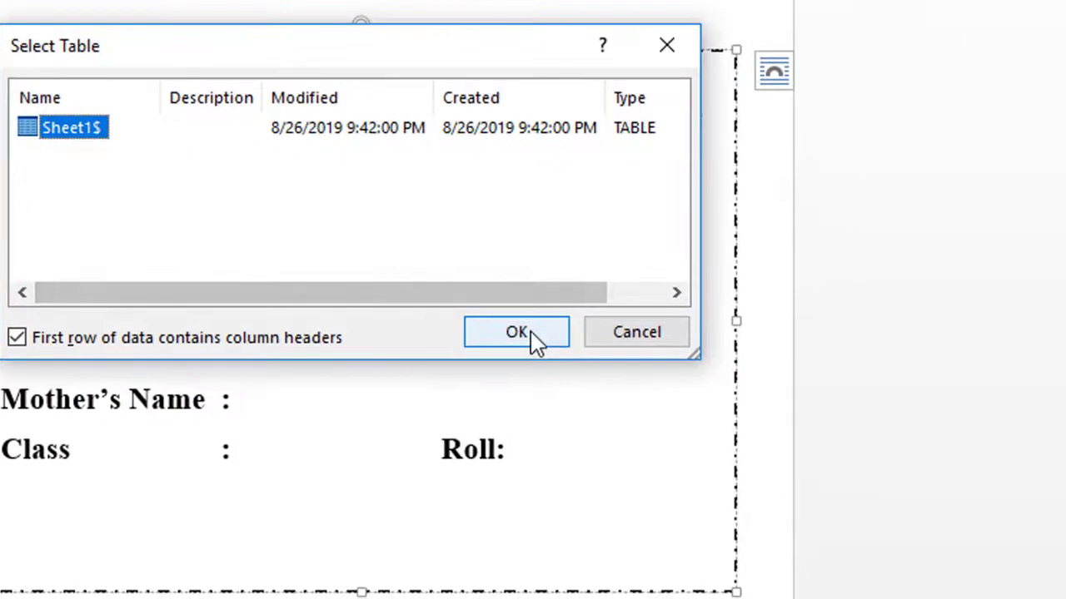
click(626, 348)
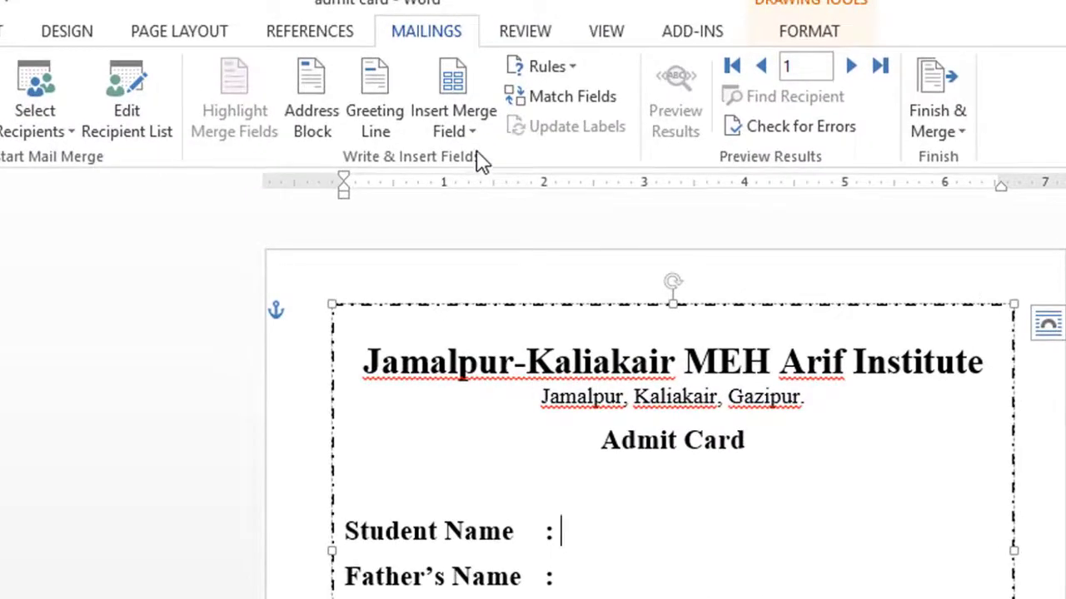
Show the Insert Merge Field list with Roll, Name, Father, Mother and Class.
click(477, 140)
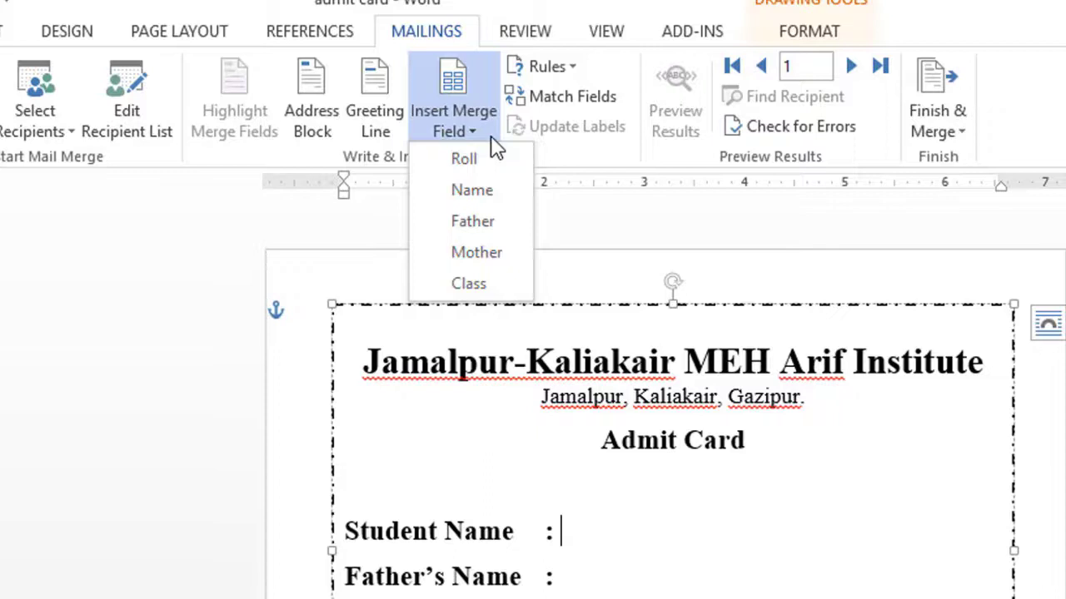
Insert the «Name» and «Father» merge fields after the Student Name and Father's Name labels.
click(590, 537)
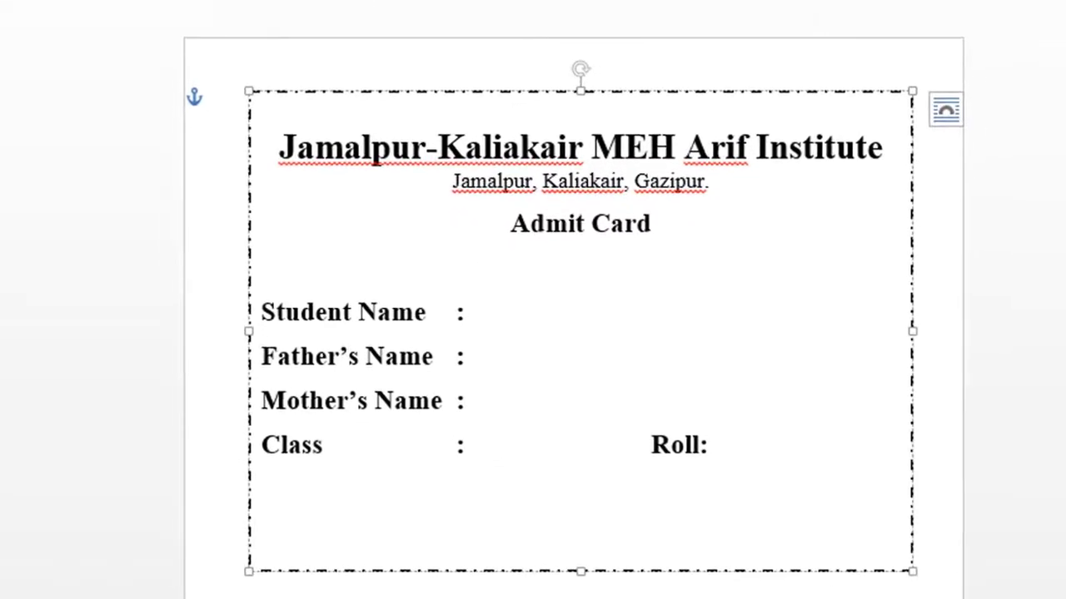
click(460, 42)
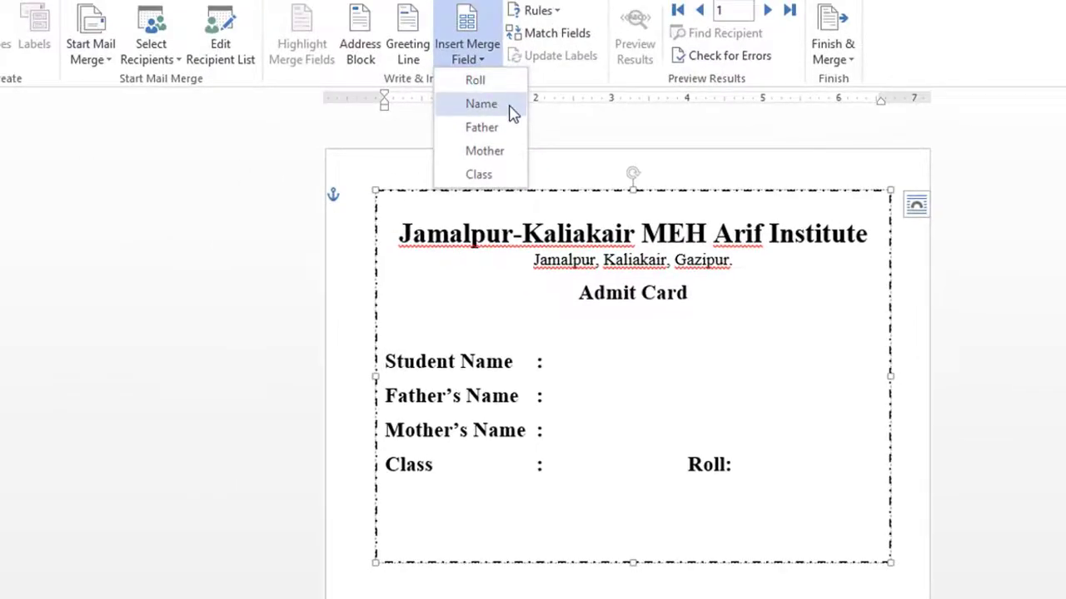
click(497, 86)
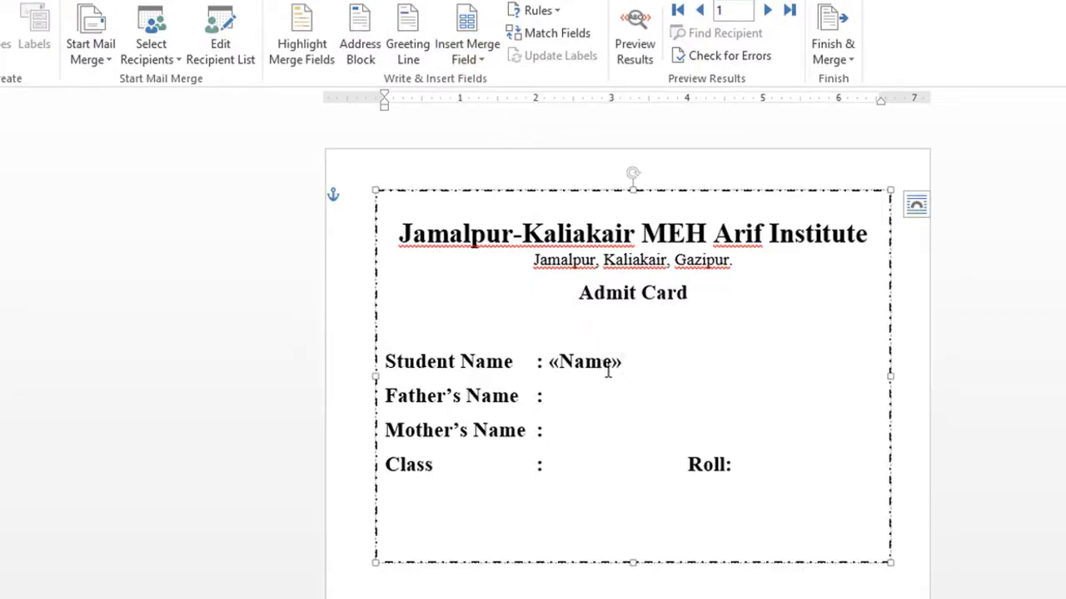
click(568, 398)
click(474, 63)
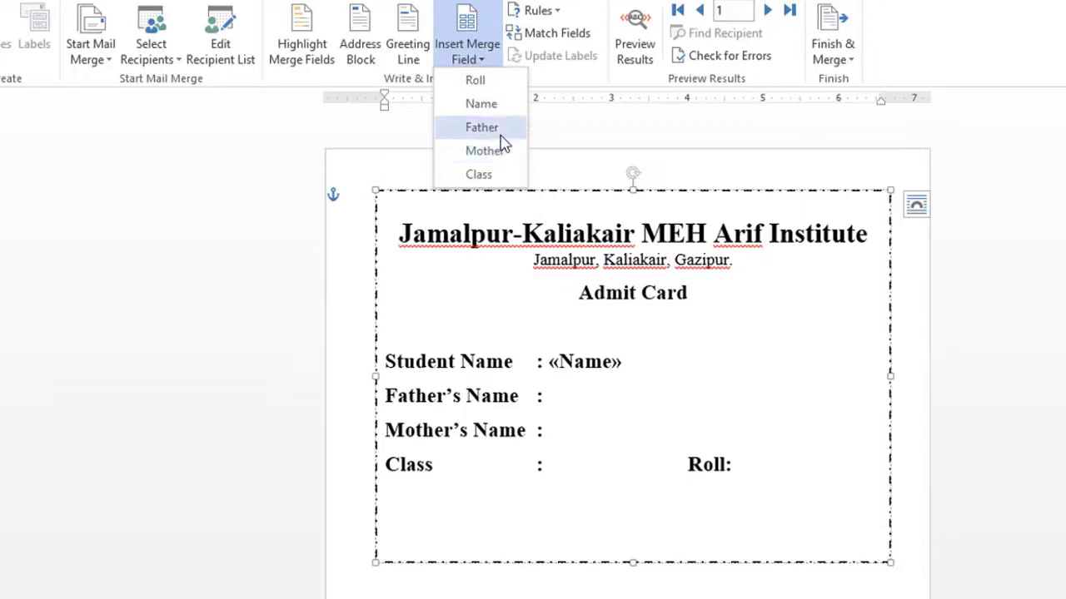
click(500, 137)
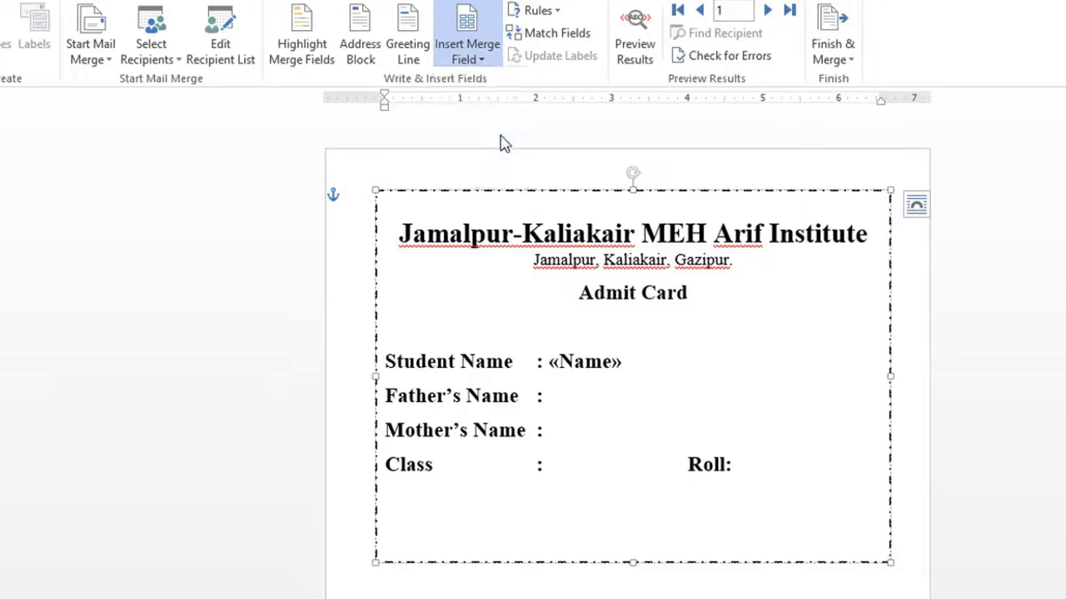
Insert «Mother» after Mother's Name and «Class» after the Class colon, trimming extra spaces.
click(563, 438)
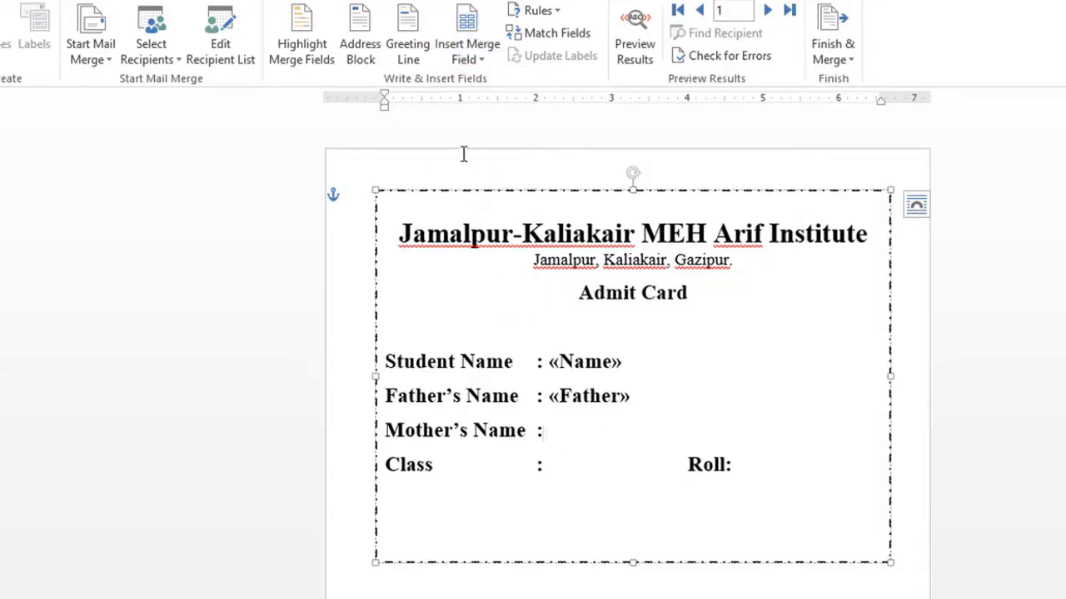
click(475, 62)
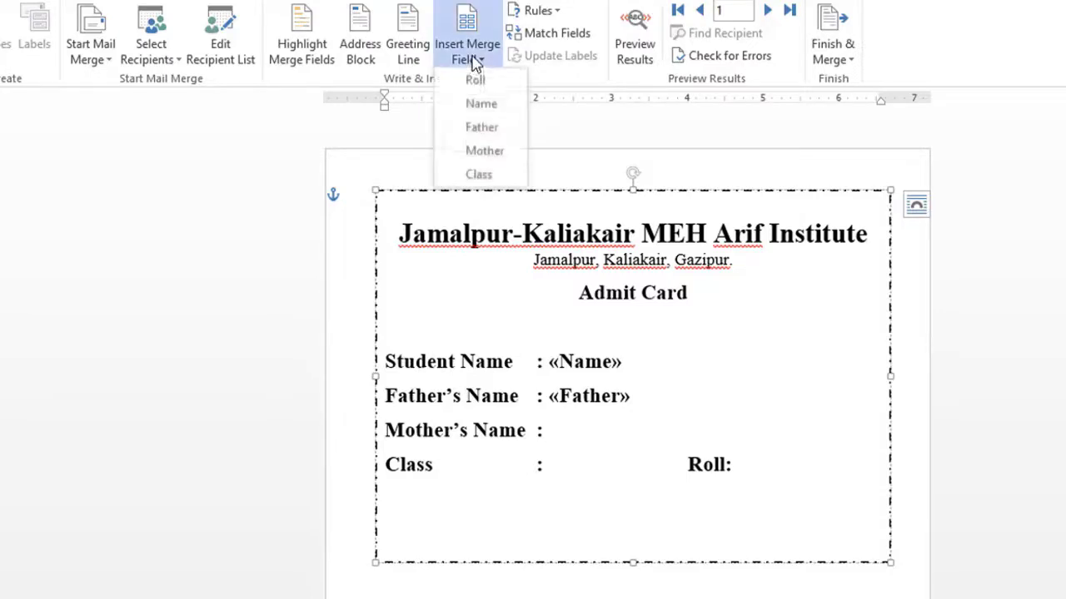
click(485, 159)
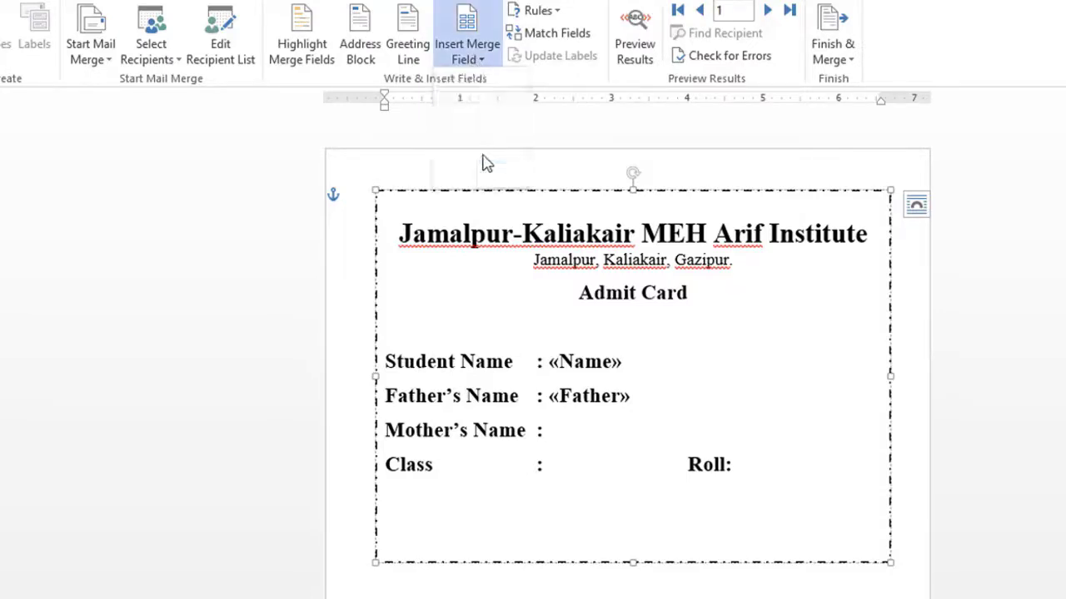
click(569, 470)
key(BackSpace)
key(BackSpace)
key(BackSpace)
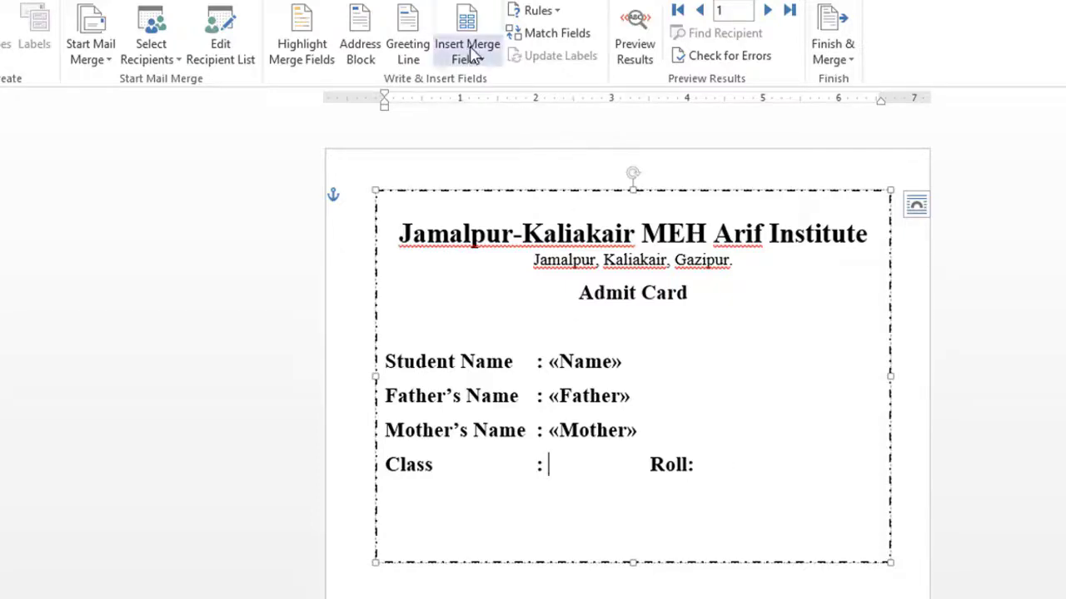
click(470, 58)
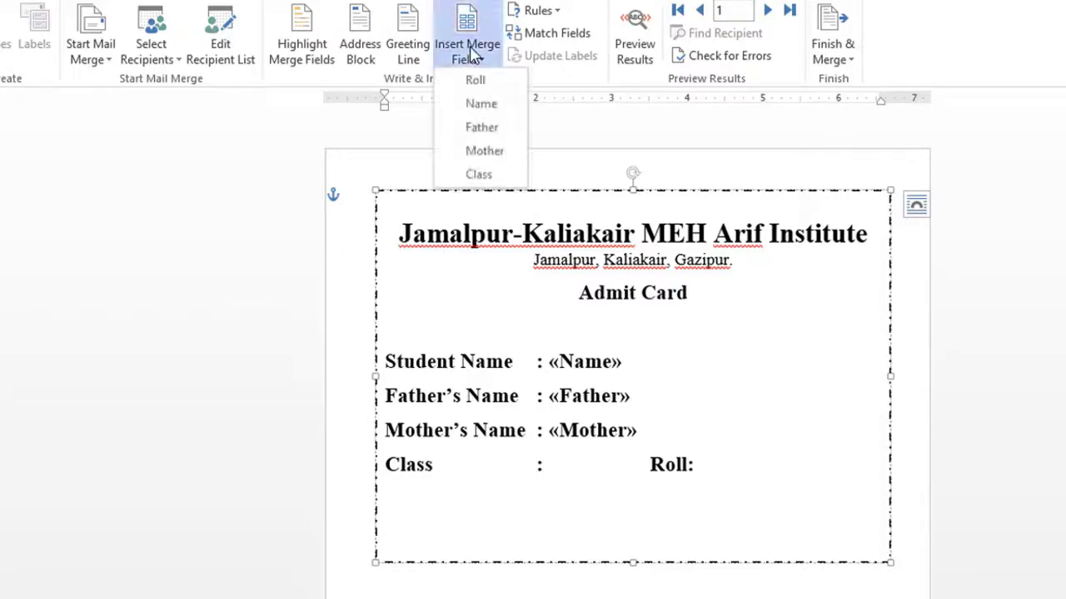
click(481, 175)
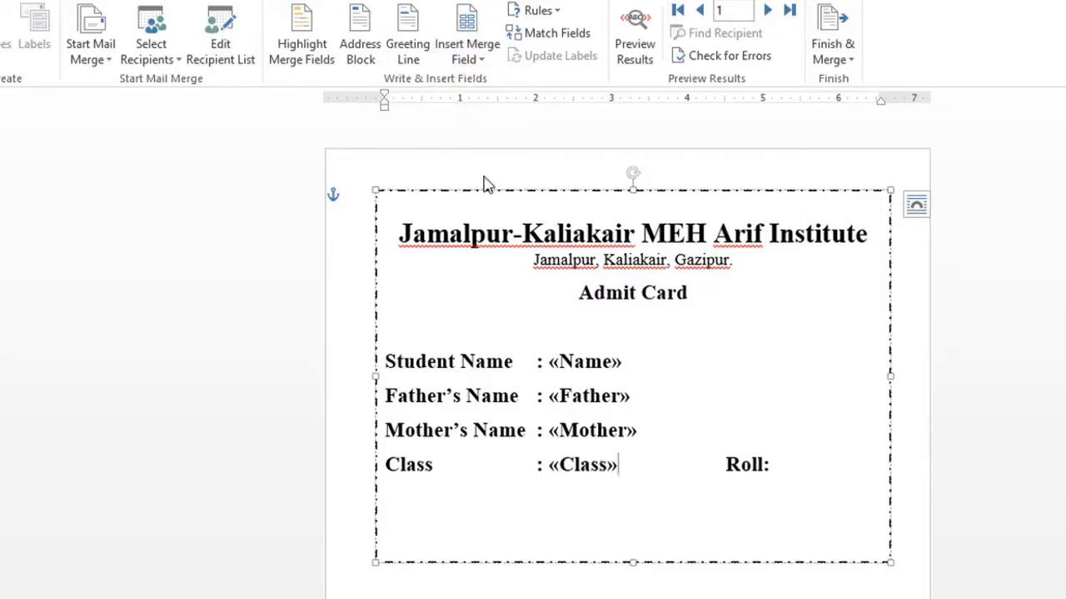
Remove extra spaces before Roll and insert the «Roll» field after the Roll: label.
key(BackSpace)
key(BackSpace)
key(BackSpace)
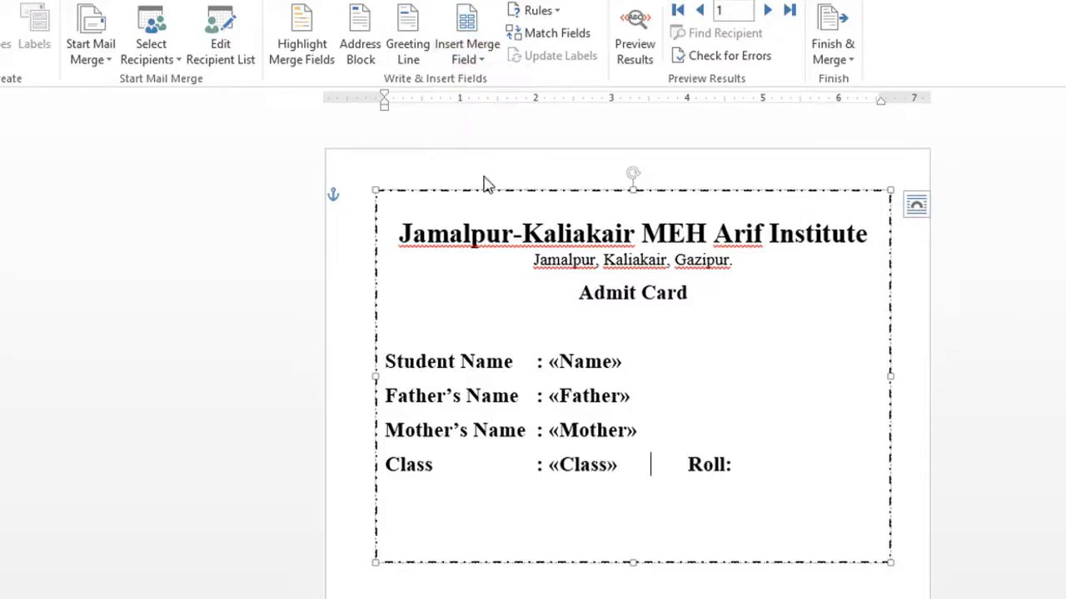
click(763, 466)
click(481, 73)
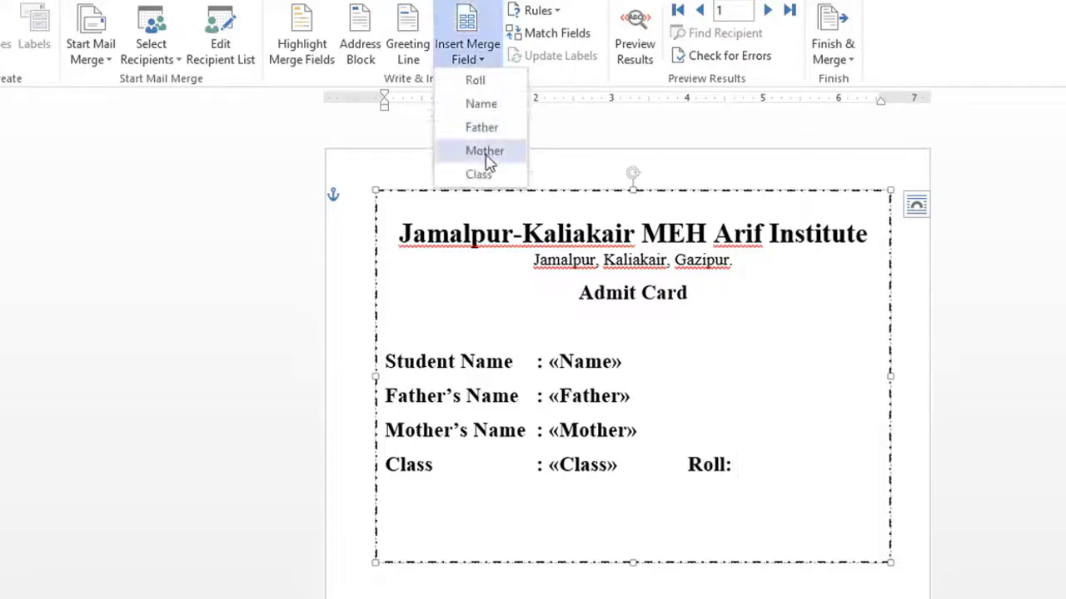
click(474, 80)
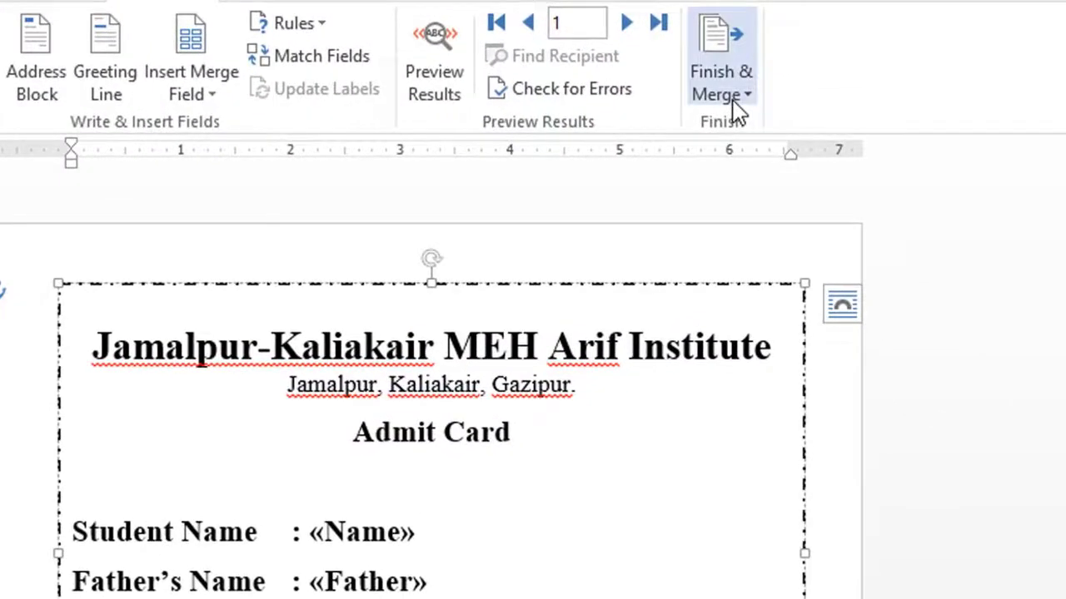
Finish the merge as Edit Individual Documents, merging All records into a new document.
click(736, 107)
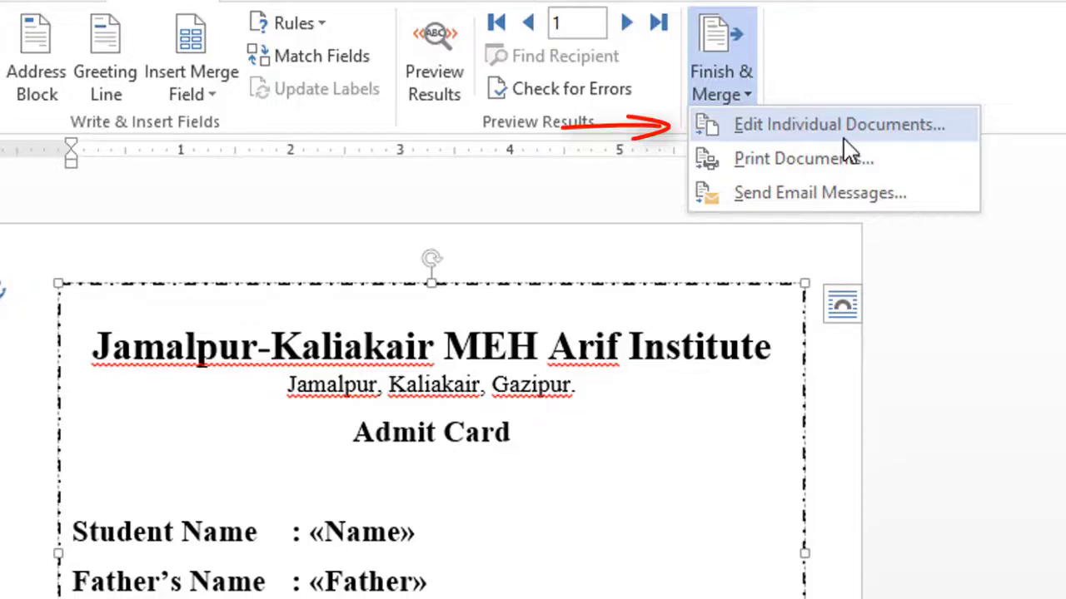
click(843, 133)
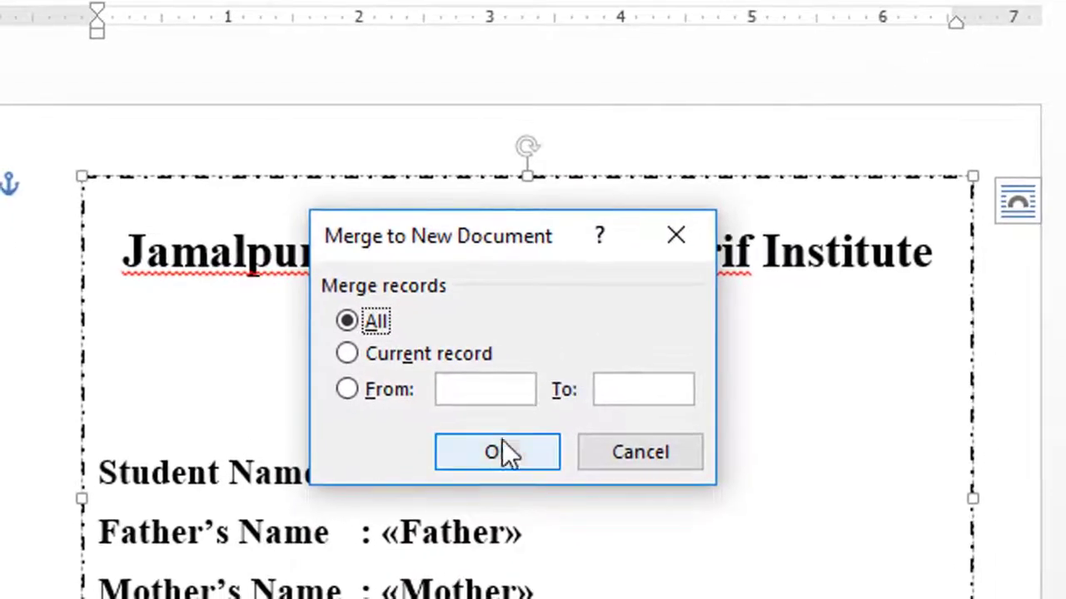
click(496, 454)
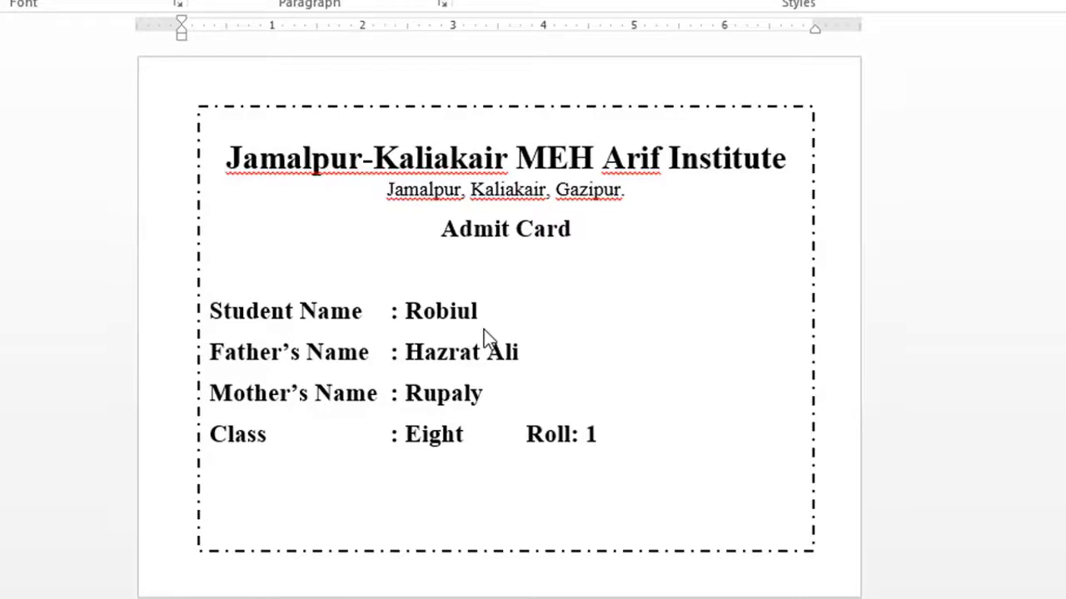
scroll(484, 329, down, 2)
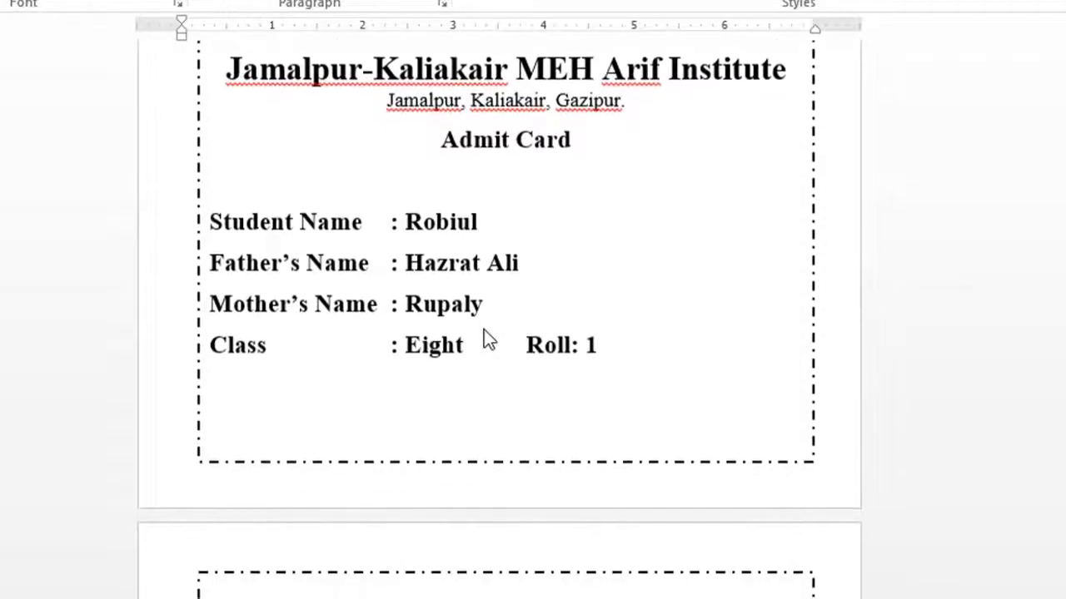
scroll(484, 330, down, 2)
scroll(483, 330, down, 2)
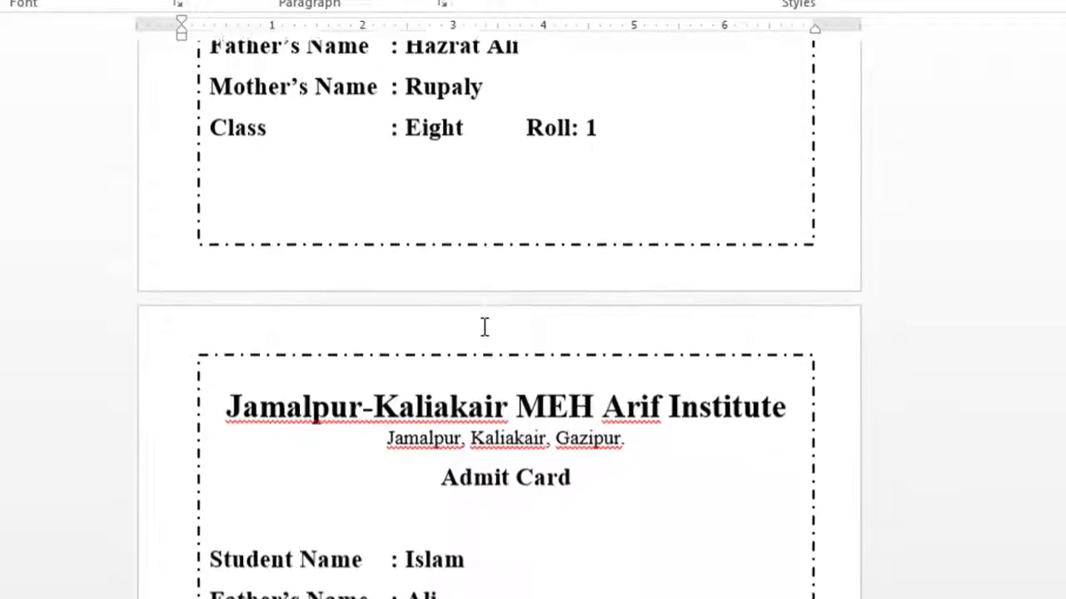
scroll(484, 330, up, 2)
scroll(484, 327, up, 1)
scroll(483, 327, down, 3)
scroll(484, 327, down, 2)
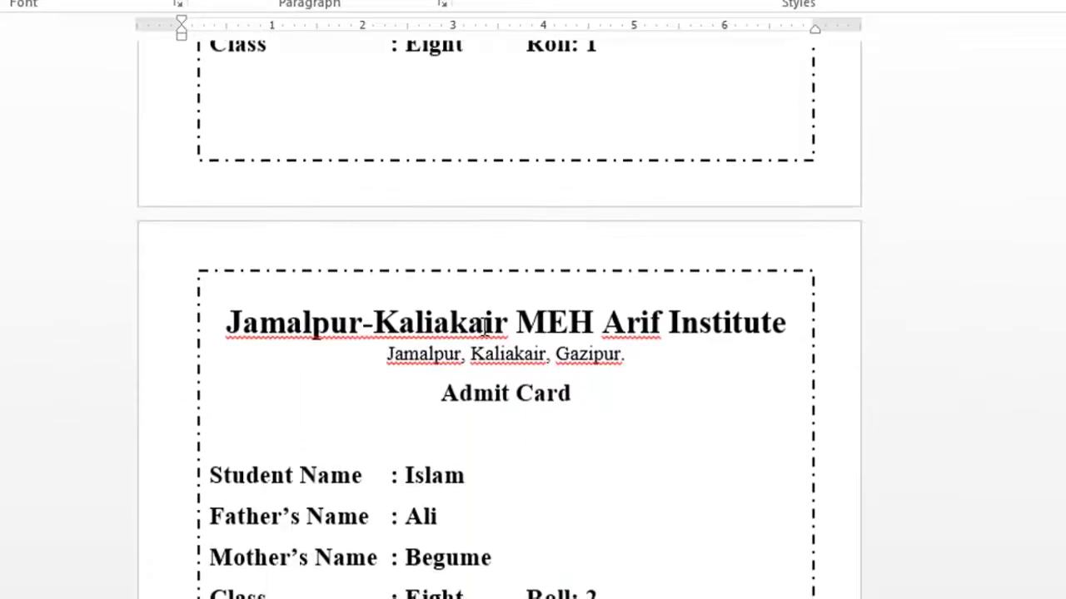
scroll(484, 327, down, 3)
scroll(484, 328, down, 2)
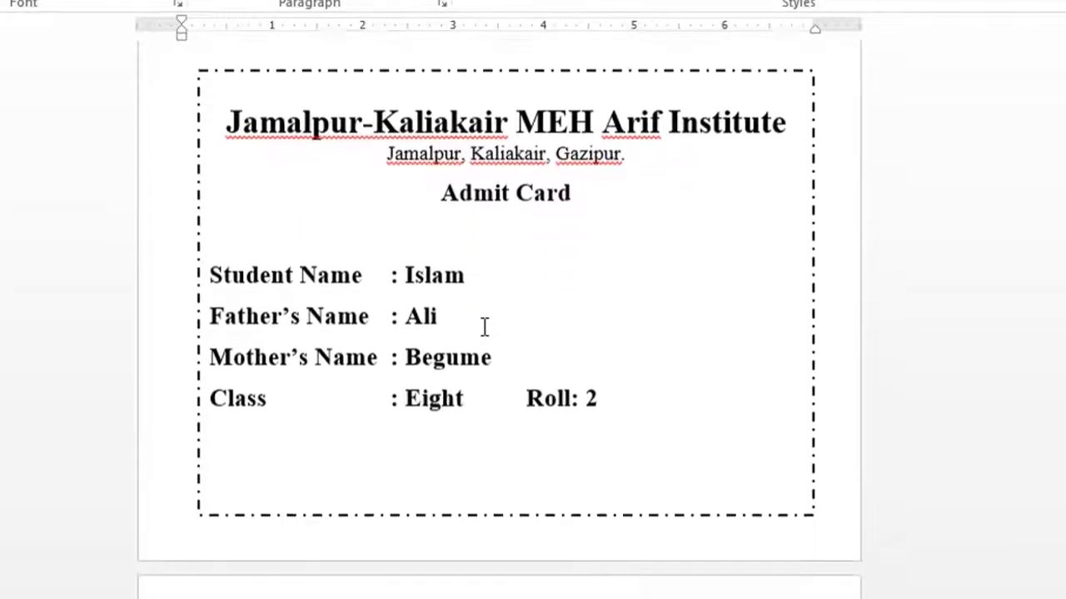
scroll(484, 327, down, 2)
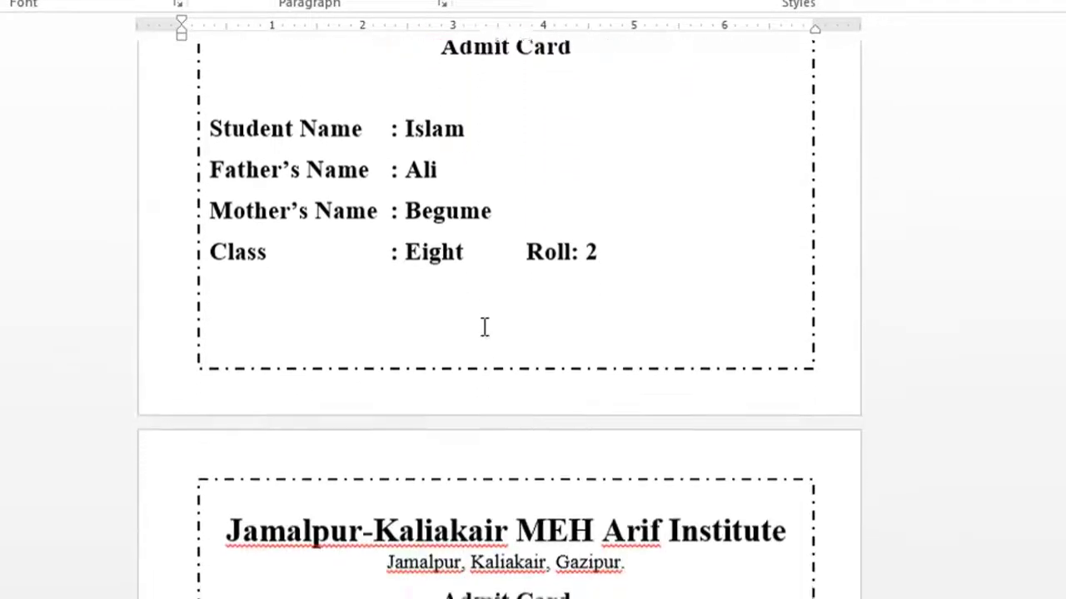
scroll(484, 327, down, 1)
scroll(484, 328, down, 4)
scroll(484, 327, down, 3)
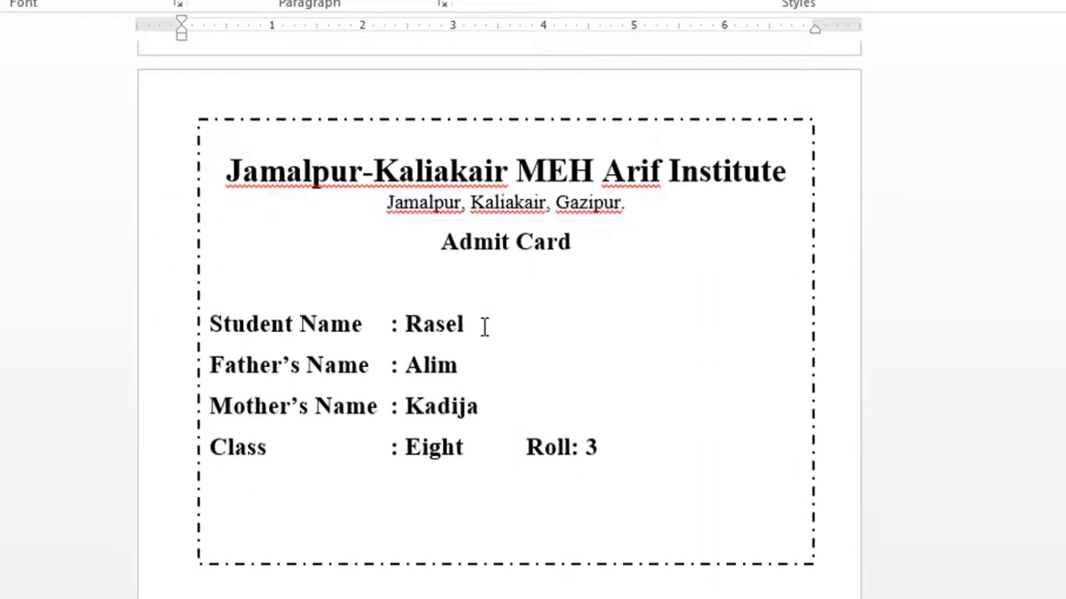
scroll(483, 328, down, 1)
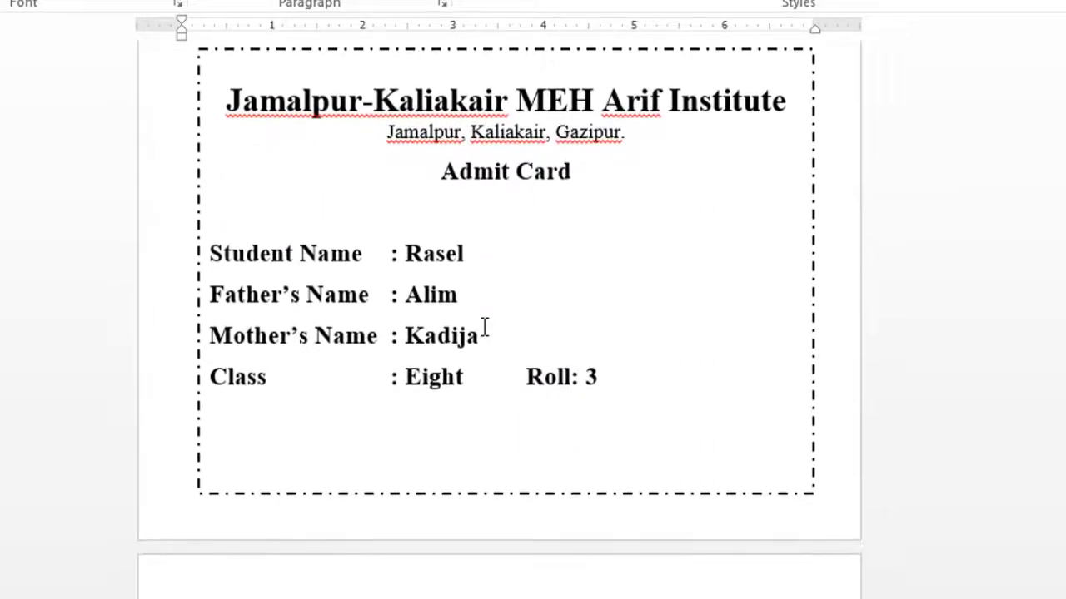
scroll(657, 416, down, 3)
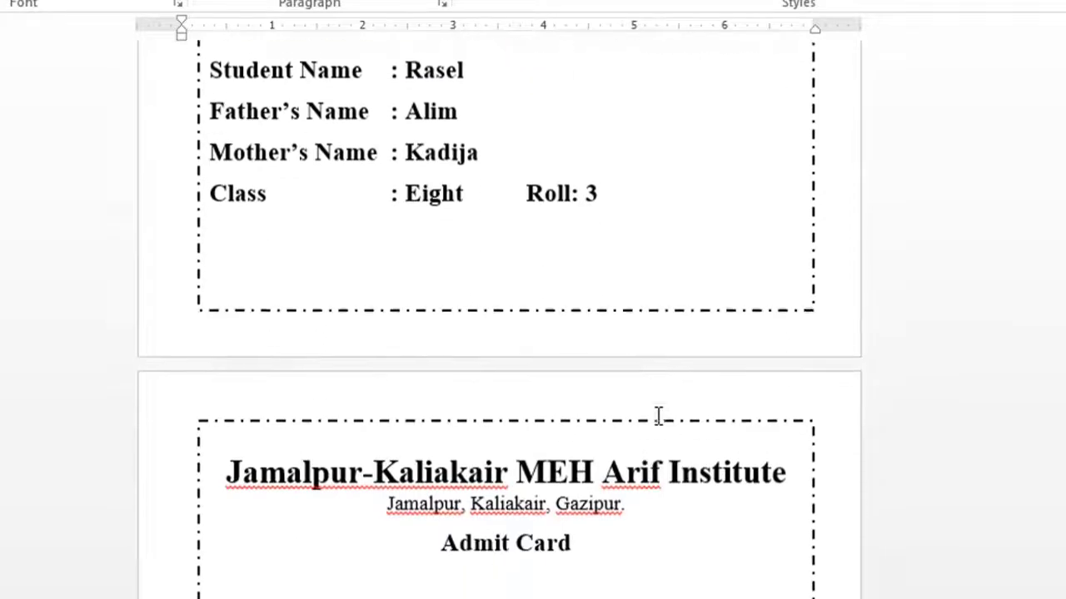
scroll(658, 416, down, 2)
scroll(657, 415, down, 2)
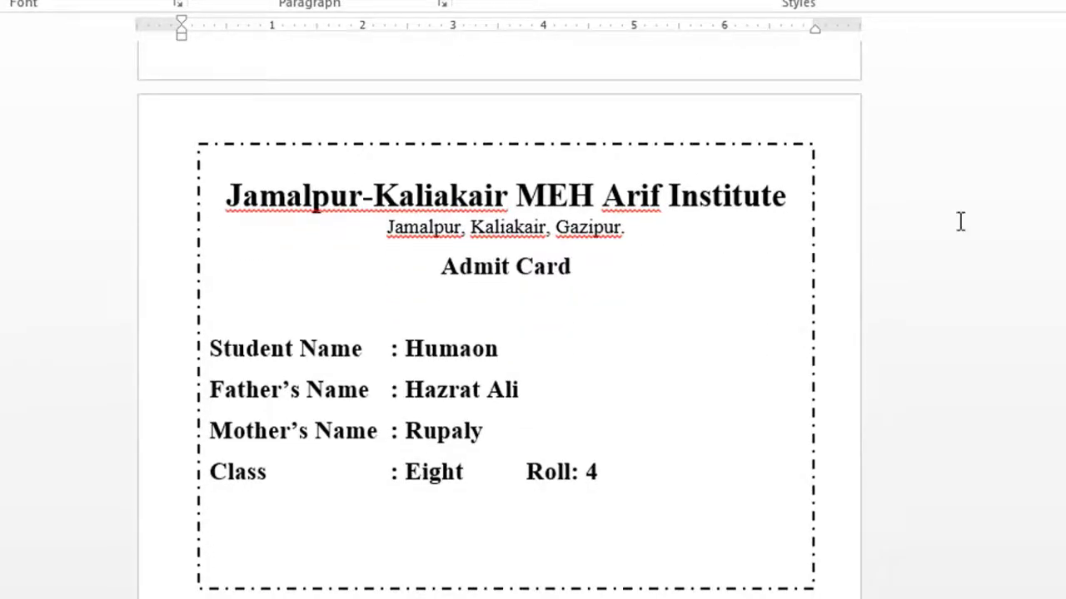
scroll(788, 290, down, 3)
scroll(789, 289, down, 4)
scroll(784, 266, down, 5)
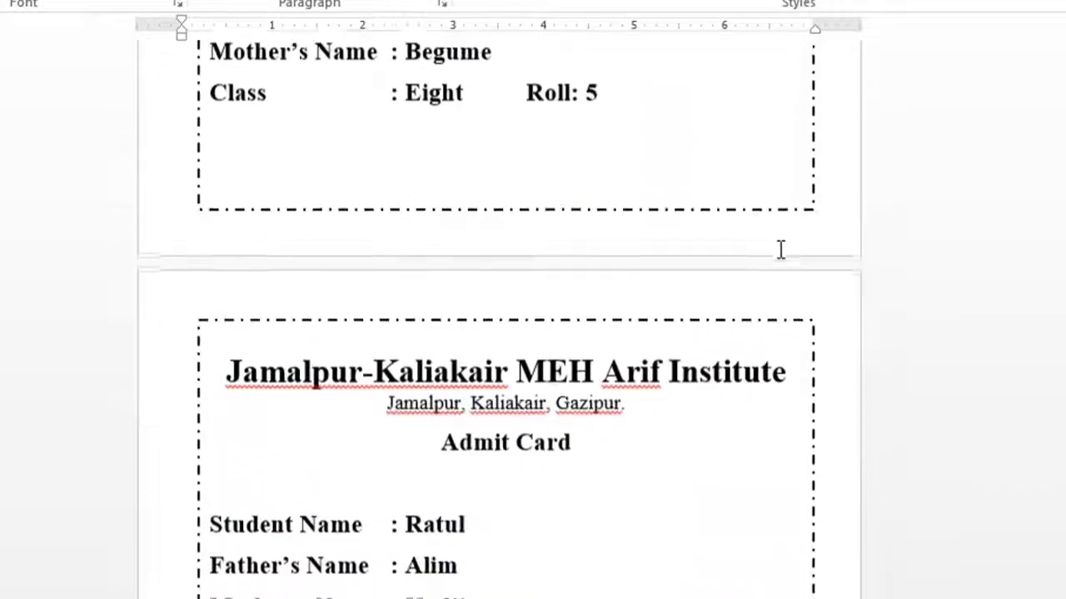
scroll(774, 233, down, 6)
scroll(733, 100, down, 7)
scroll(714, 30, down, 4)
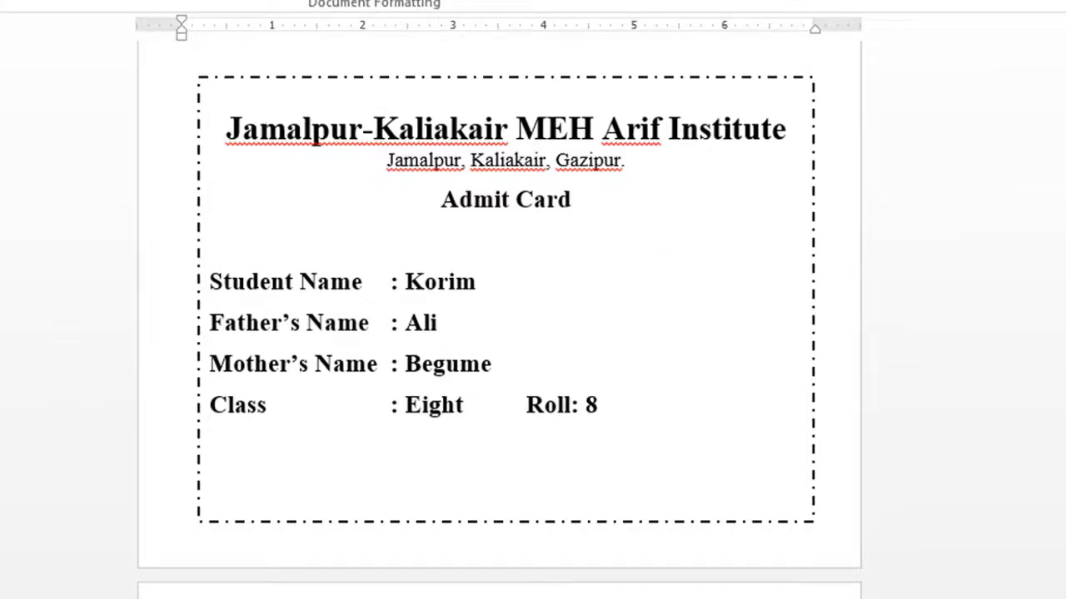
scroll(500, 333, up, 15)
scroll(500, 333, down, 10)
scroll(619, 452, down, 5)
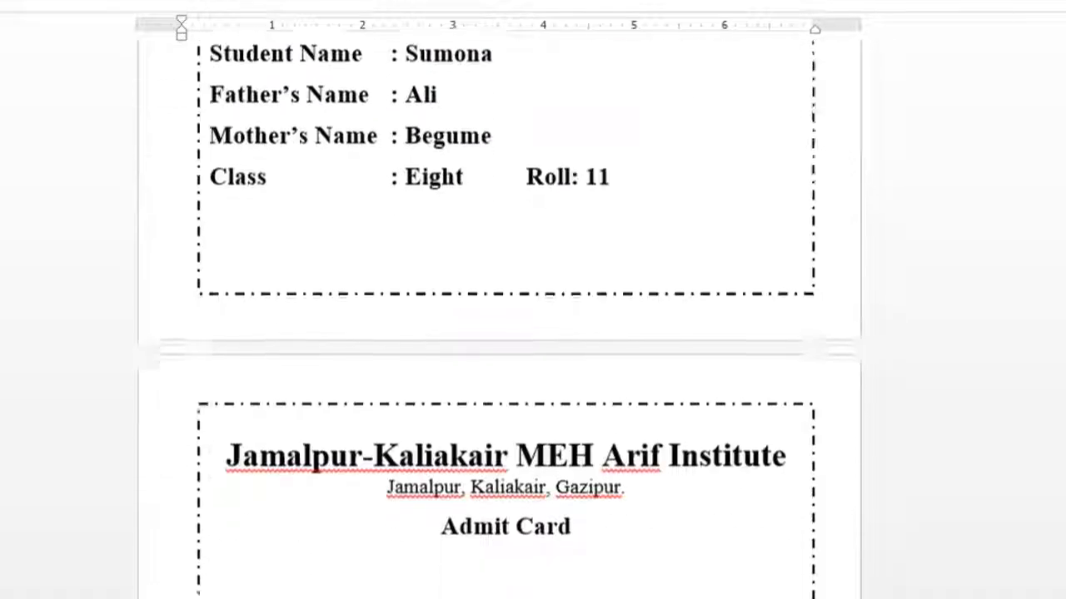
scroll(620, 452, down, 5)
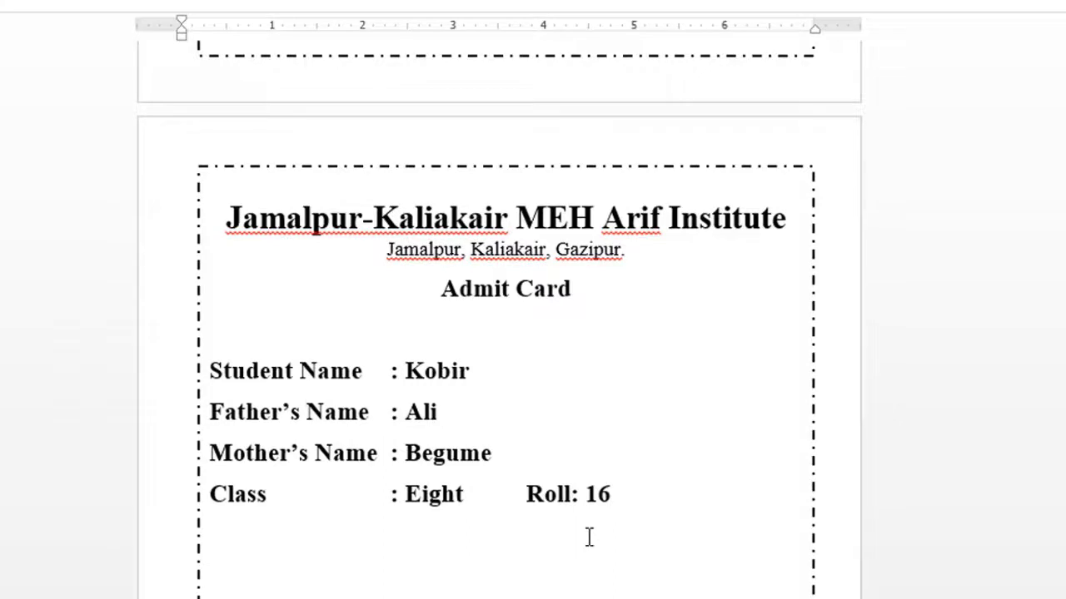
click(454, 369)
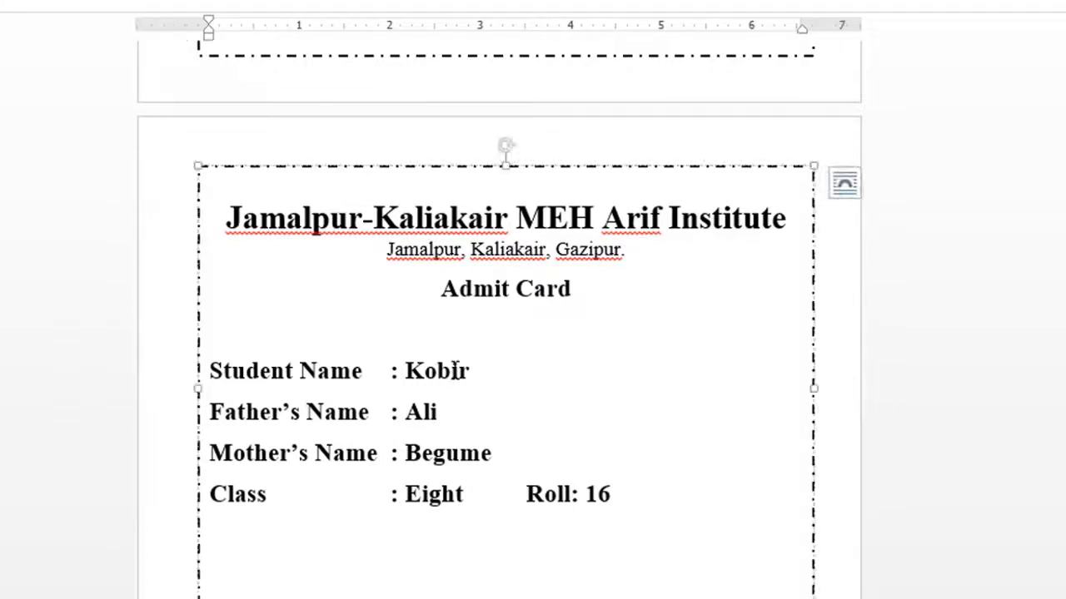